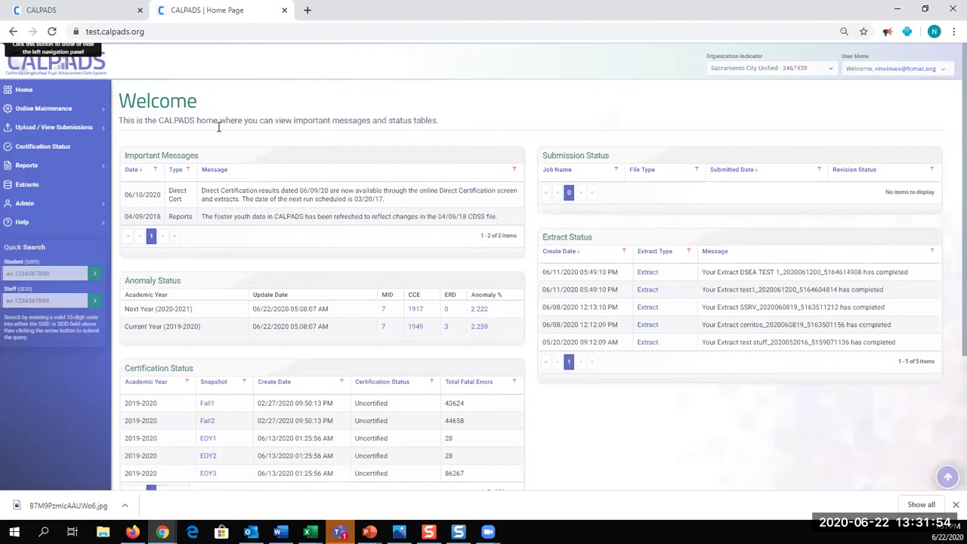
Open the certification details of the End of Year 2 - Program Participation submission from the 2019-2020 certification status list
{"action": "left_click", "coordinate": [47, 156]}
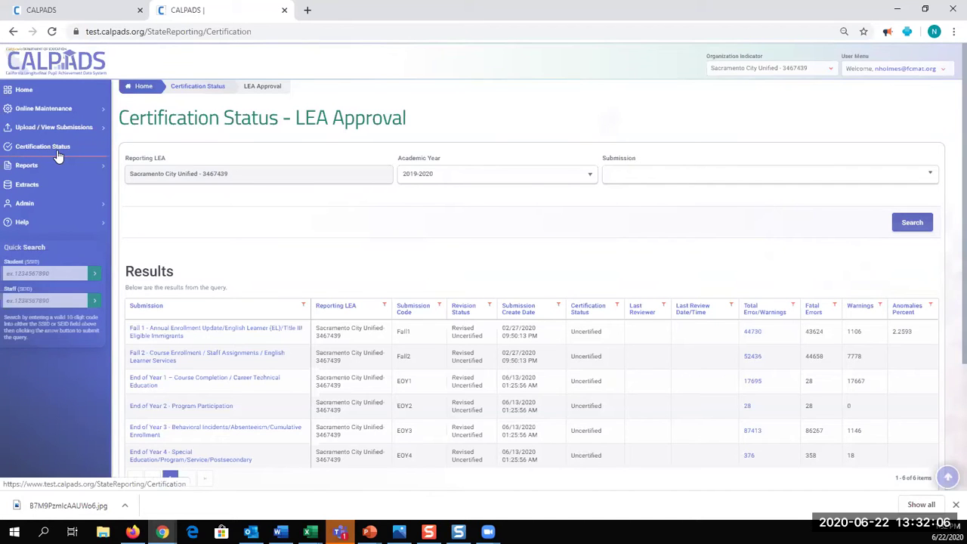
{"action": "scroll", "coordinate": [257, 222], "scroll_direction": "down", "scroll_amount": 3}
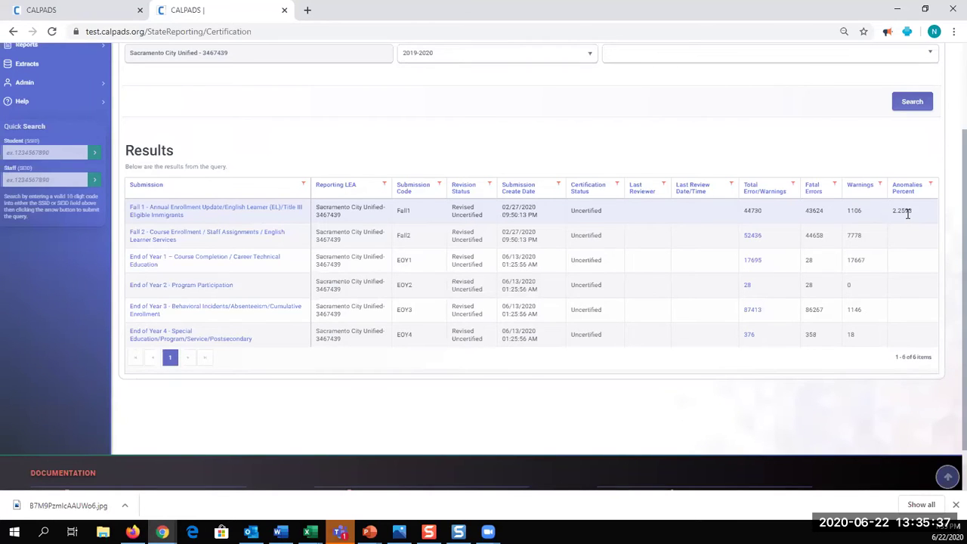
{"action": "scroll", "coordinate": [191, 357], "scroll_direction": "up", "scroll_amount": 2}
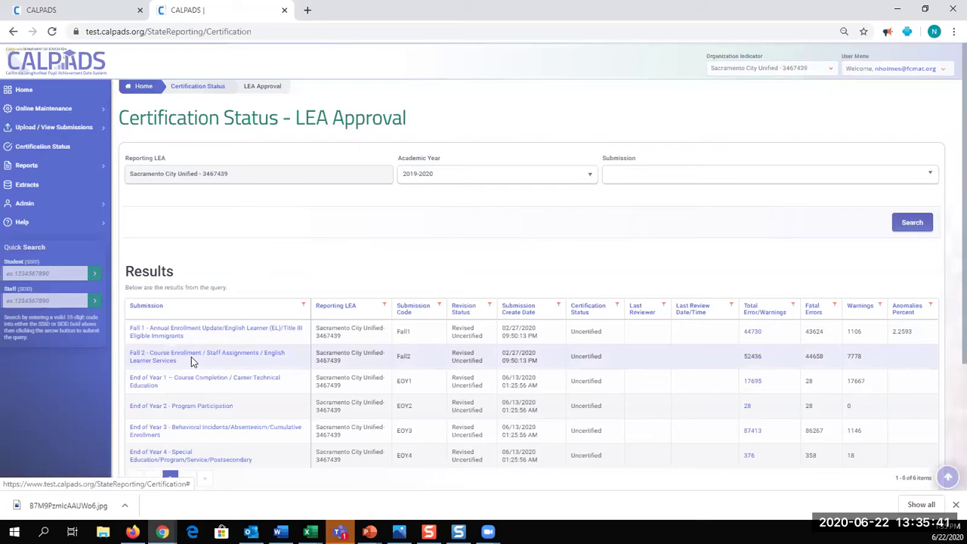
{"action": "scroll", "coordinate": [192, 362], "scroll_direction": "down", "scroll_amount": 1}
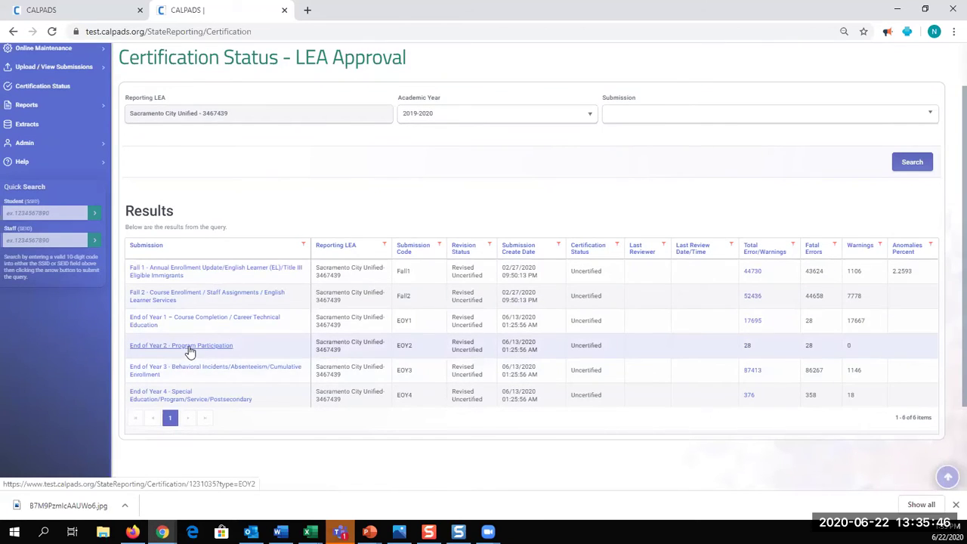
{"action": "left_click", "coordinate": [191, 347]}
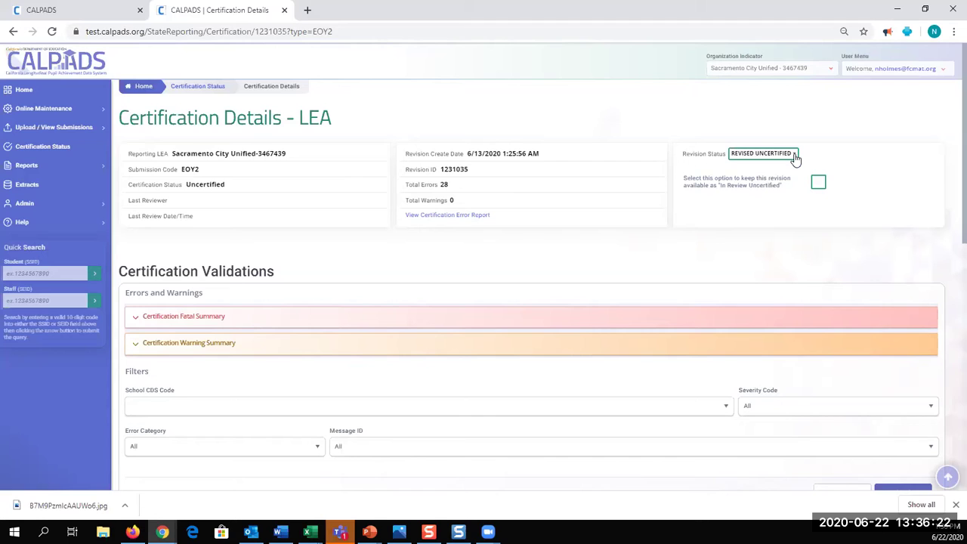
Keep the EOY2 revision available as In Review Uncertified
{"action": "left_click", "coordinate": [817, 183]}
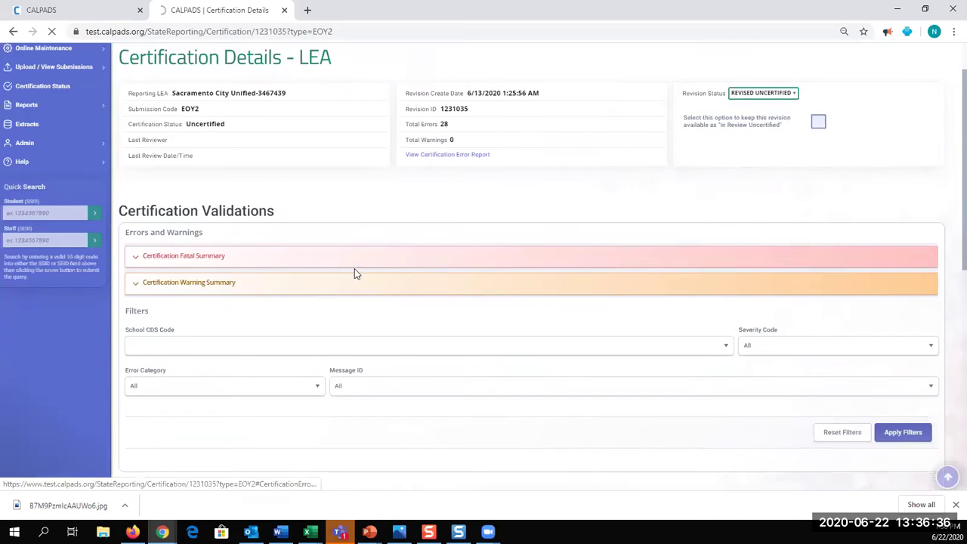
{"action": "left_click", "coordinate": [819, 182]}
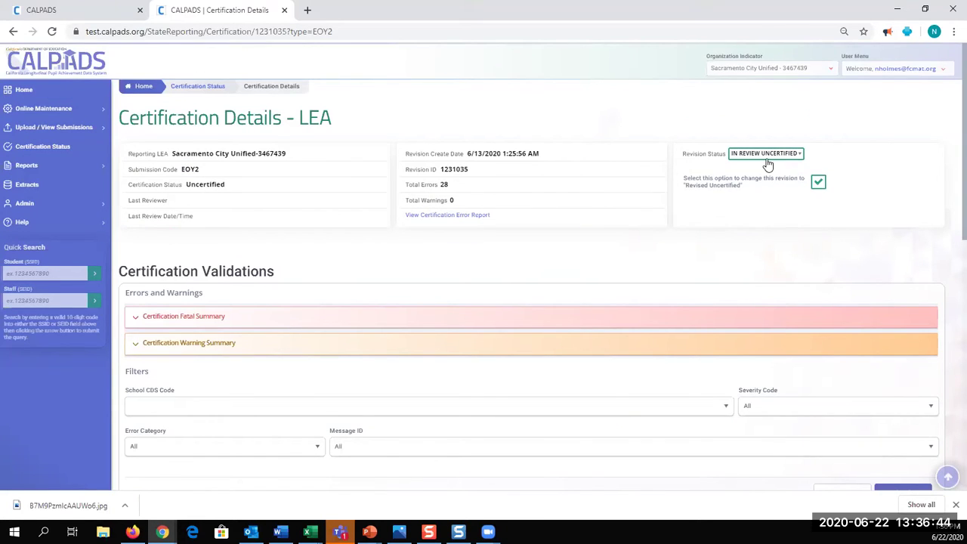
{"action": "left_click", "coordinate": [797, 156]}
Expand the certification fatal and warning summaries and show the records with error CERT004
{"action": "scroll", "coordinate": [151, 318], "scroll_direction": "down", "scroll_amount": 2}
{"action": "left_click", "coordinate": [146, 197]}
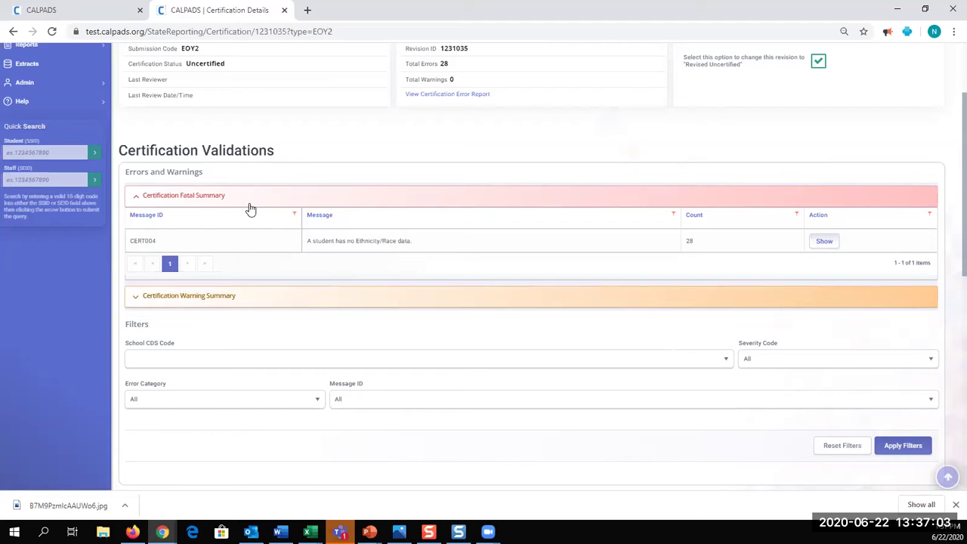
{"action": "left_click", "coordinate": [136, 298]}
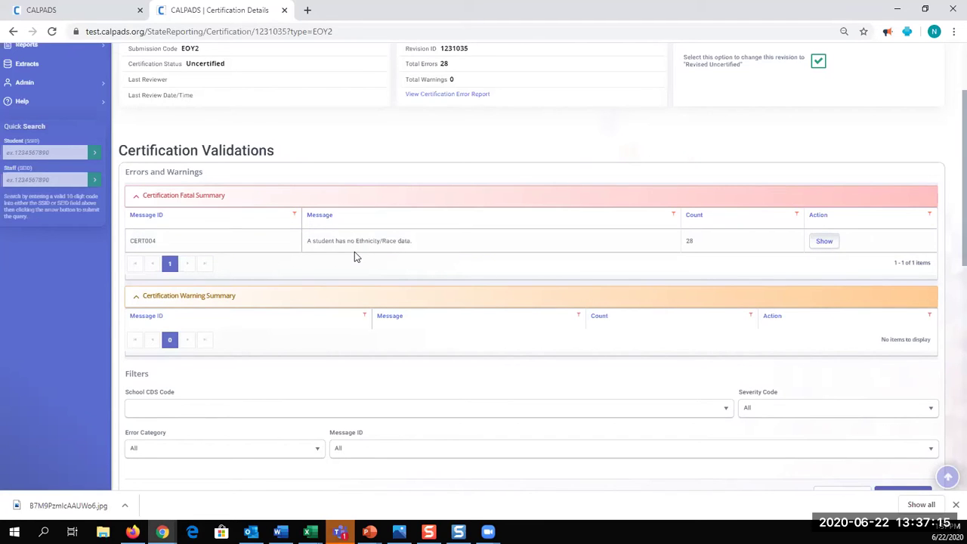
{"action": "left_click", "coordinate": [822, 241]}
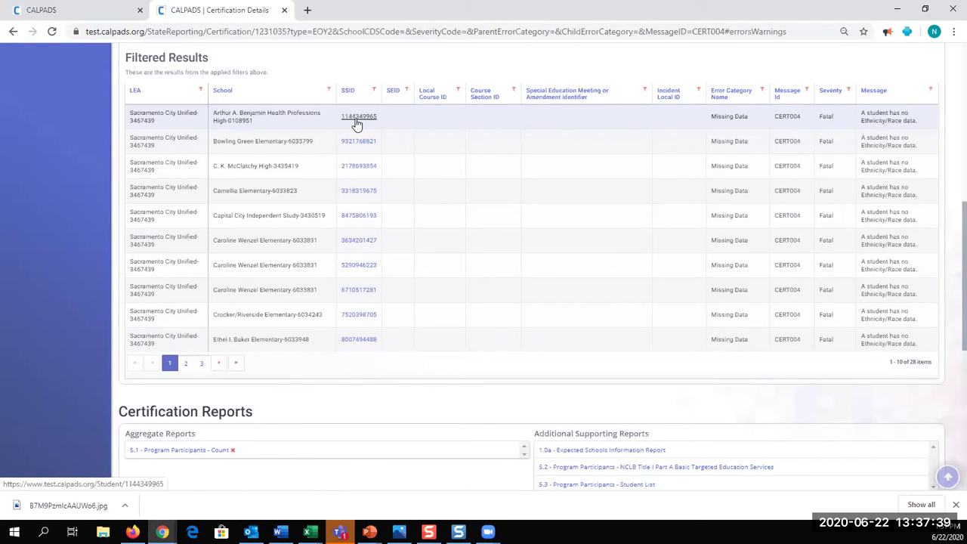
Examine the students listed in the filtered CERT004 results, going to page 3
{"action": "left_click", "coordinate": [356, 124]}
{"action": "scroll", "coordinate": [359, 143], "scroll_direction": "up", "scroll_amount": 5}
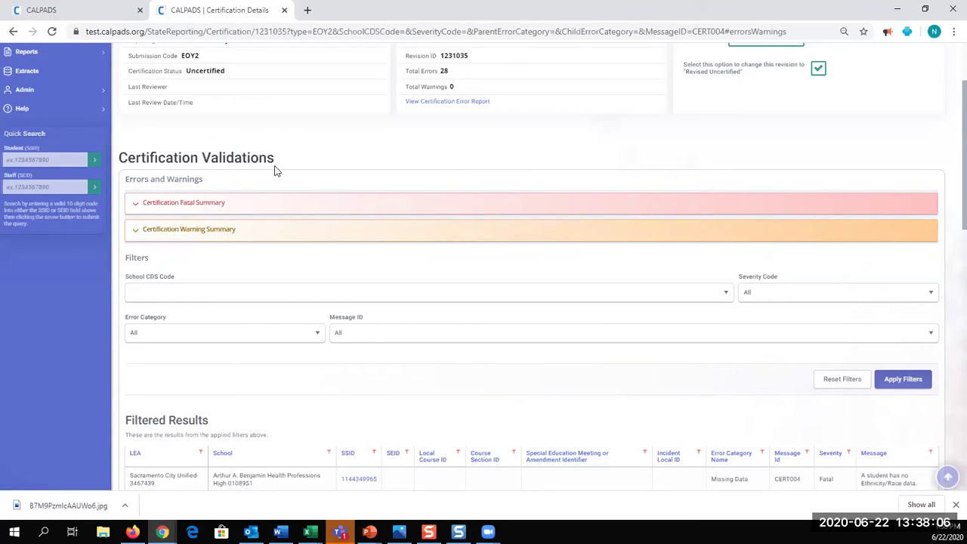
{"action": "scroll", "coordinate": [382, 239], "scroll_direction": "down", "scroll_amount": 4}
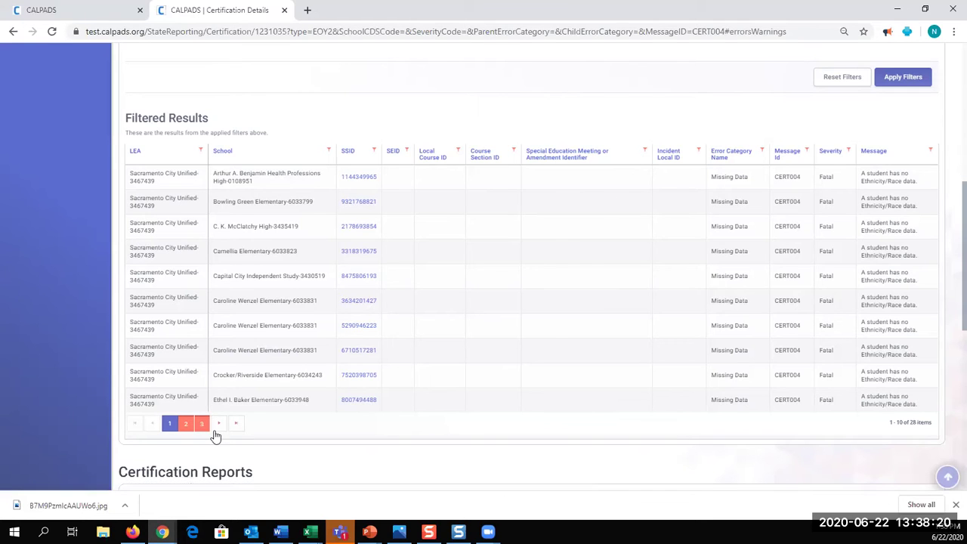
{"action": "left_click", "coordinate": [201, 424]}
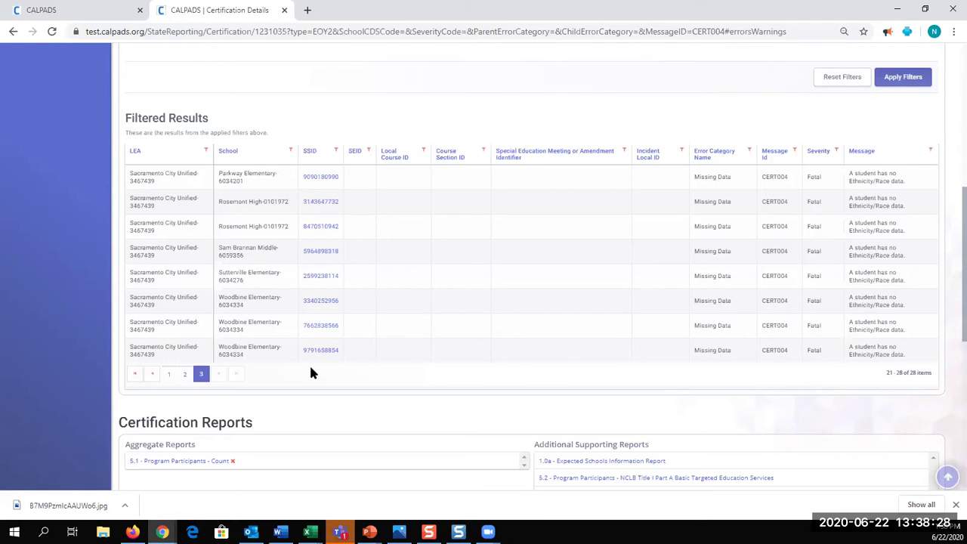
Open the 5.1 - Program Participants - Count aggregate report and review its first page and the available export formats
{"action": "scroll", "coordinate": [311, 371], "scroll_direction": "up", "scroll_amount": 3}
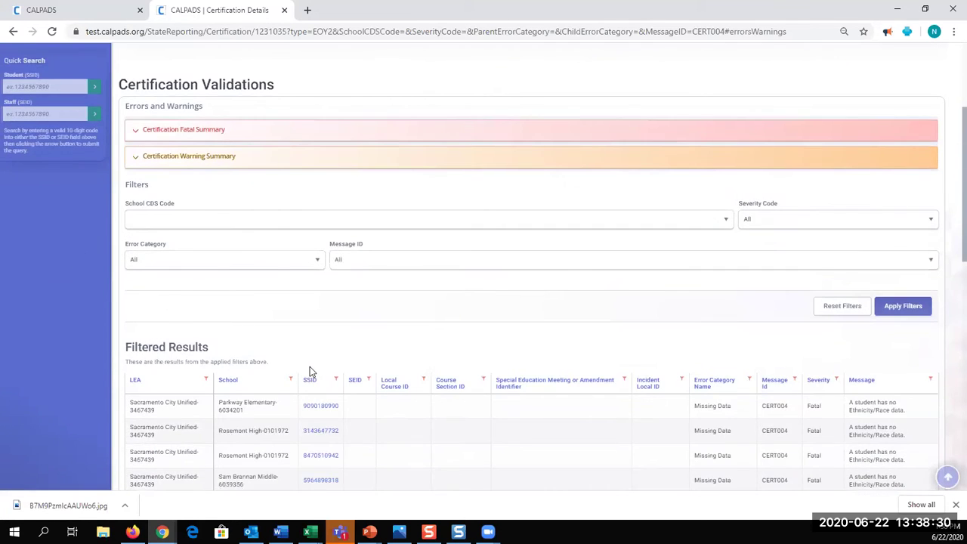
{"action": "scroll", "coordinate": [310, 367], "scroll_direction": "down", "scroll_amount": 5}
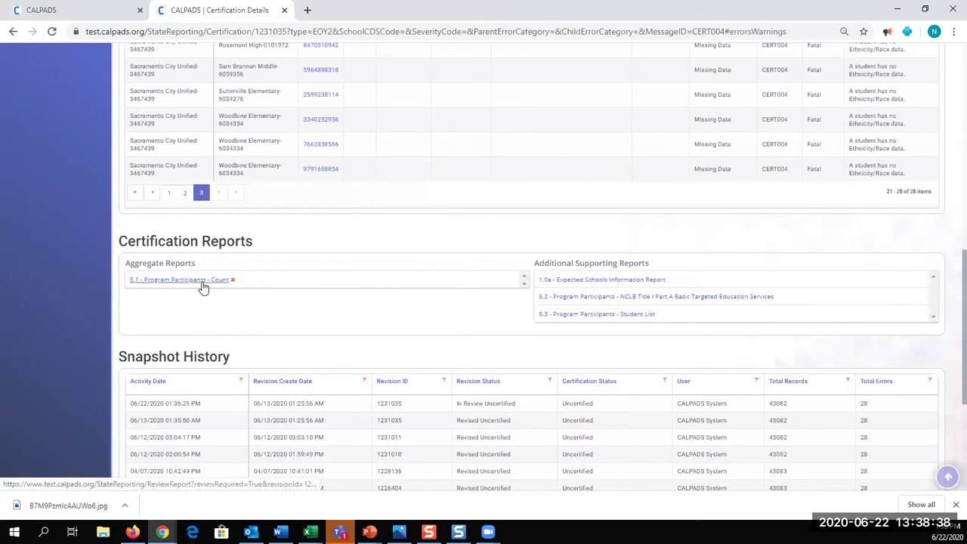
{"action": "left_click", "coordinate": [201, 281]}
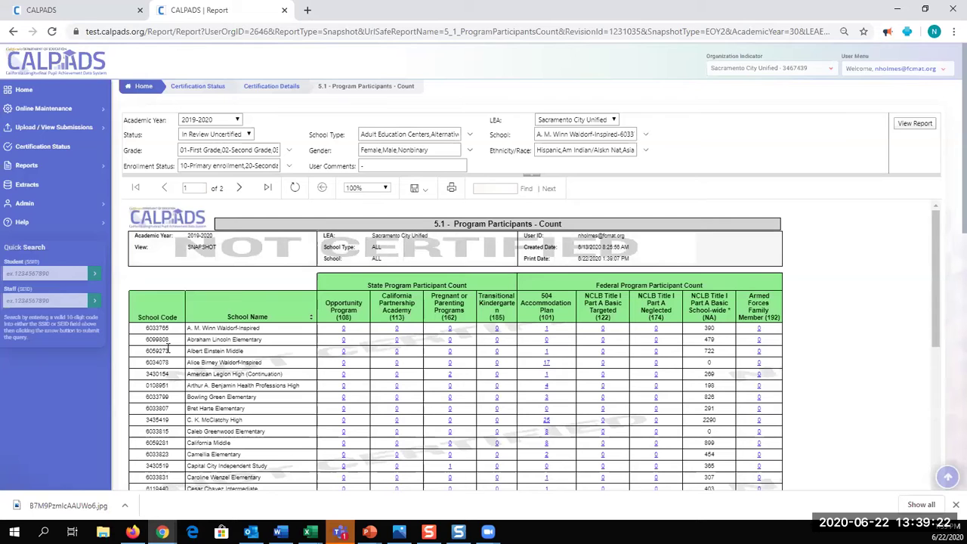
{"action": "scroll", "coordinate": [354, 272], "scroll_direction": "down", "scroll_amount": 10}
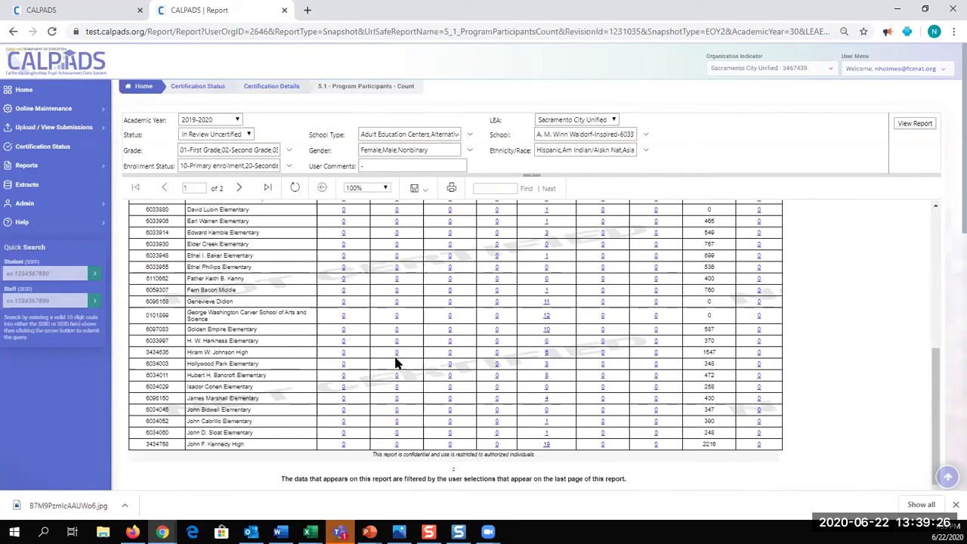
{"action": "scroll", "coordinate": [401, 364], "scroll_direction": "up", "scroll_amount": 10}
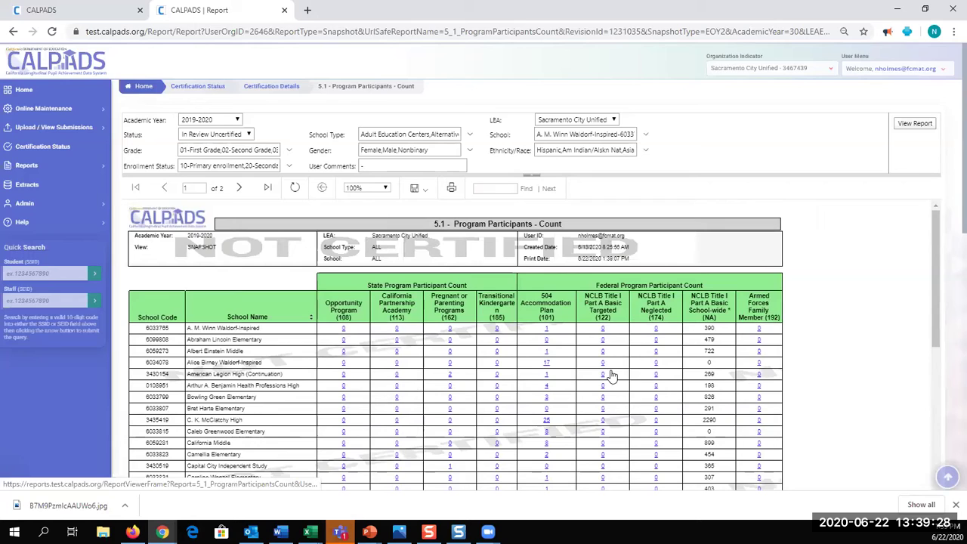
{"action": "left_click", "coordinate": [428, 195]}
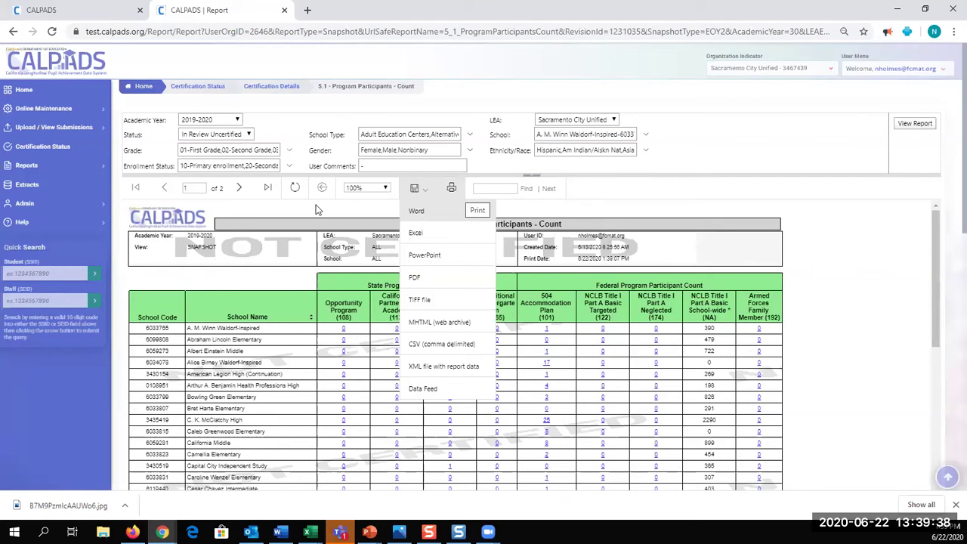
Search for "pony express" on page 2 of the report and examine that page down to its totals
{"action": "left_click", "coordinate": [240, 188]}
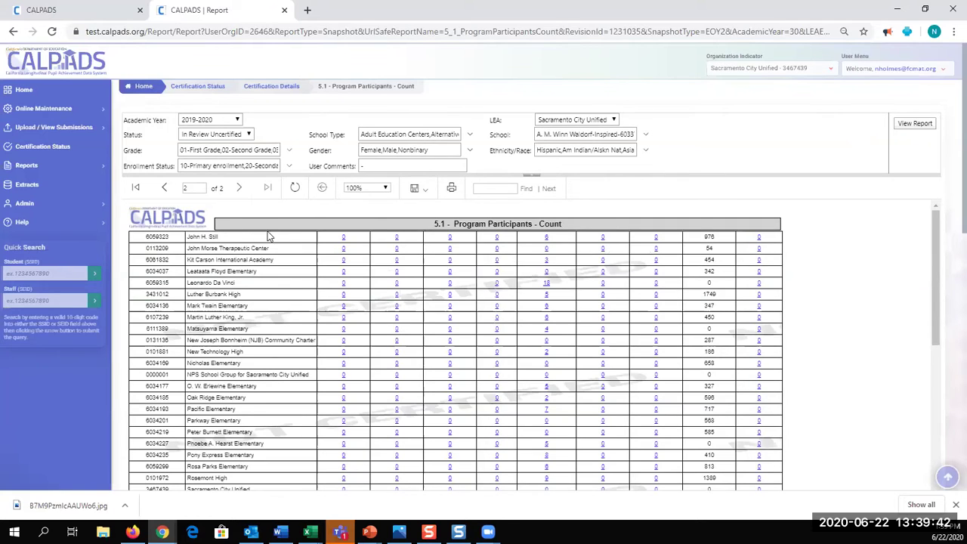
{"action": "left_click", "coordinate": [487, 187]}
{"action": "type", "text": "pony express"}
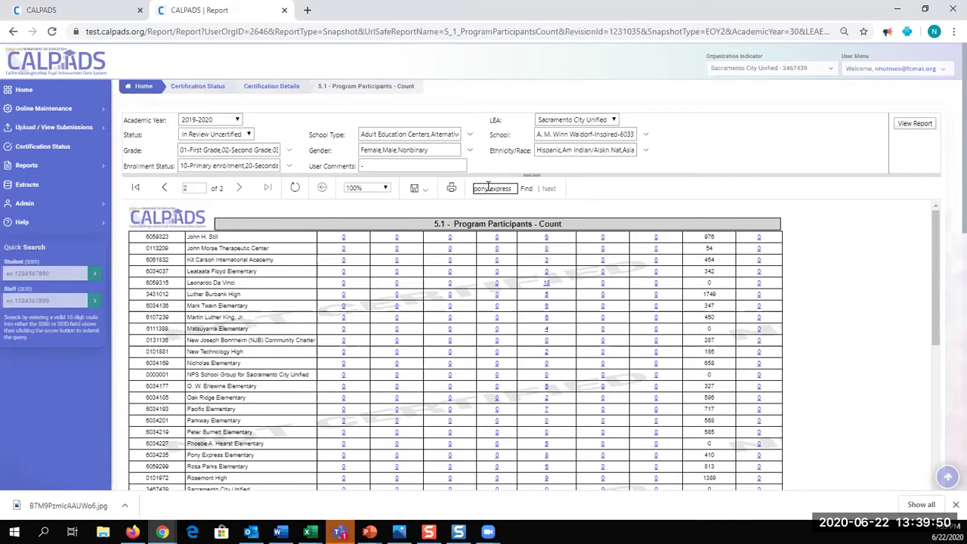
{"action": "left_click", "coordinate": [525, 190]}
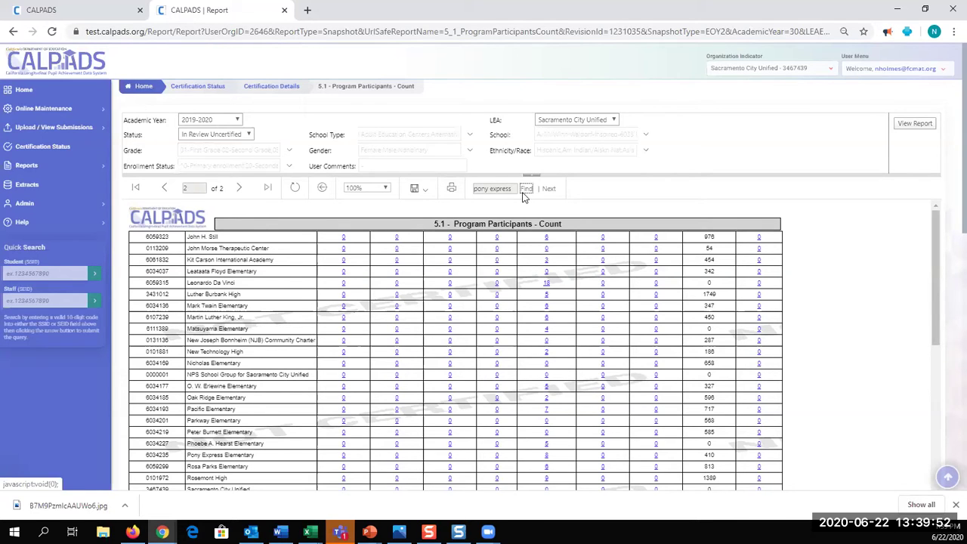
{"action": "left_click", "coordinate": [525, 190]}
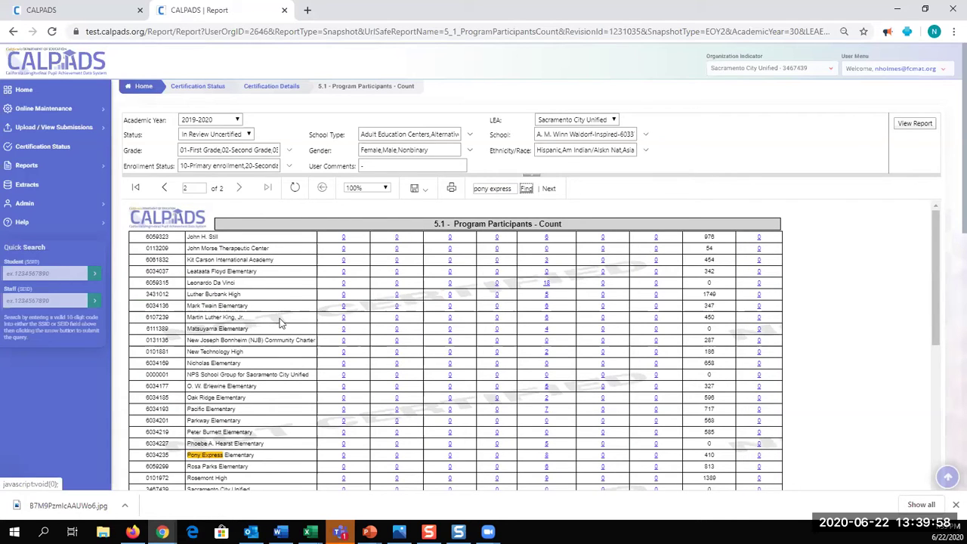
{"action": "scroll", "coordinate": [245, 368], "scroll_direction": "down", "scroll_amount": 3}
{"action": "scroll", "coordinate": [246, 368], "scroll_direction": "down", "scroll_amount": 3}
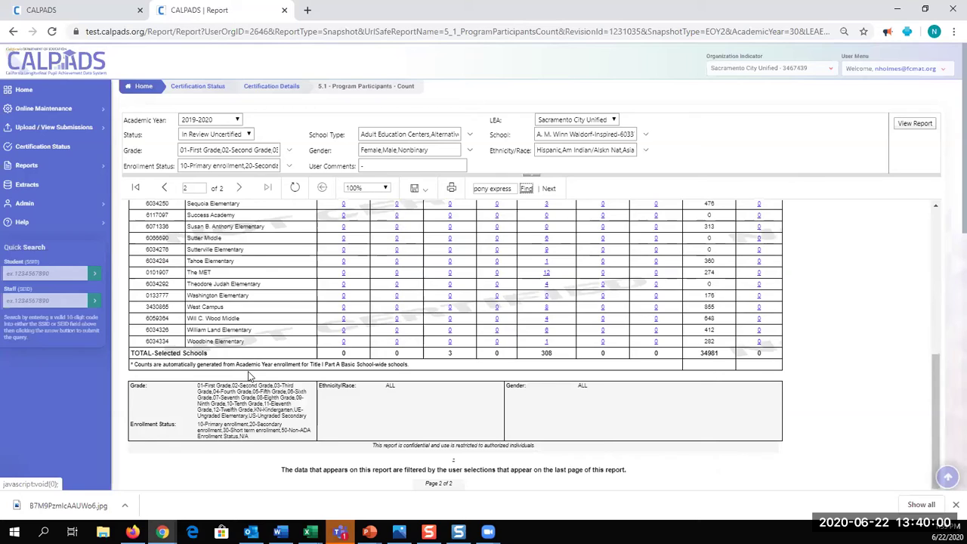
{"action": "scroll", "coordinate": [251, 381], "scroll_direction": "up", "scroll_amount": 6}
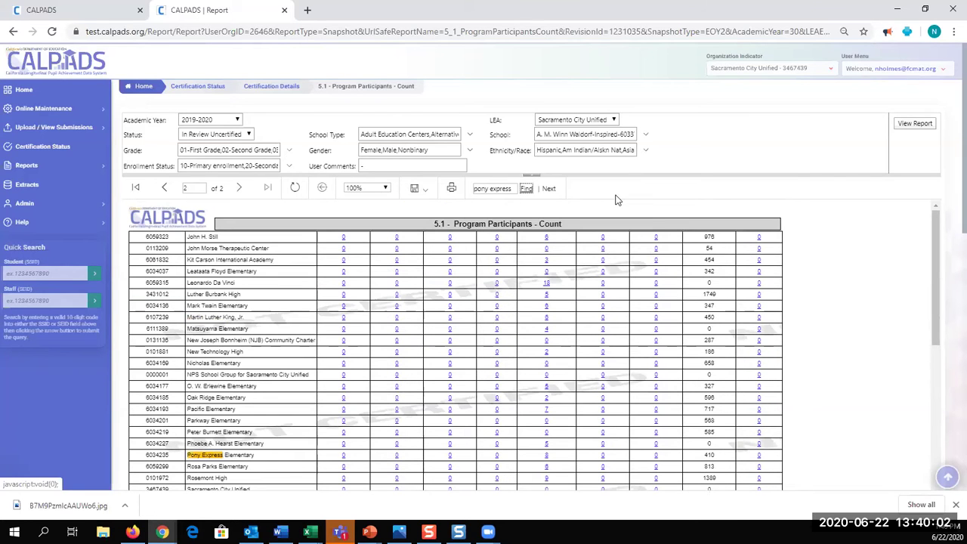
Look through the report's Gender and School filter options, leaving the selections as they are
{"action": "left_click", "coordinate": [613, 200]}
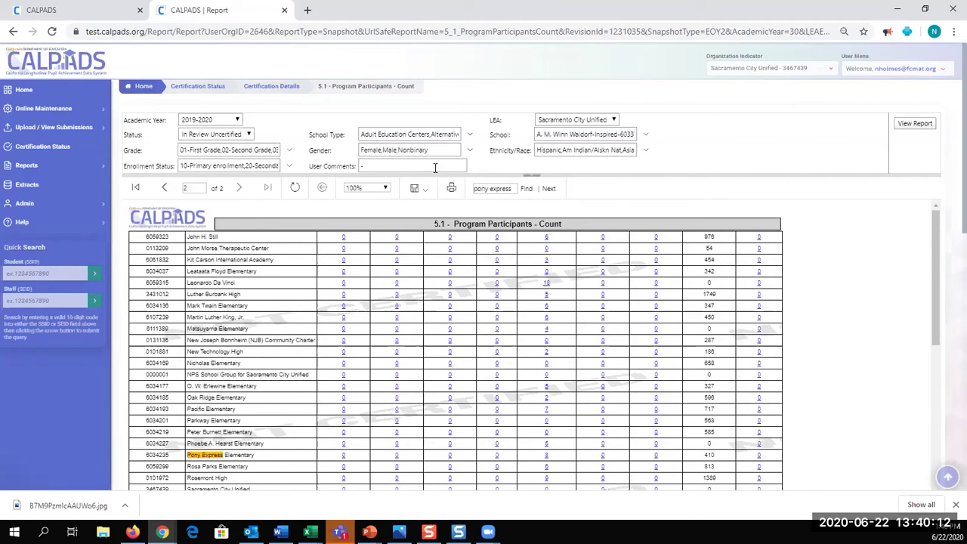
{"action": "left_click", "coordinate": [470, 151]}
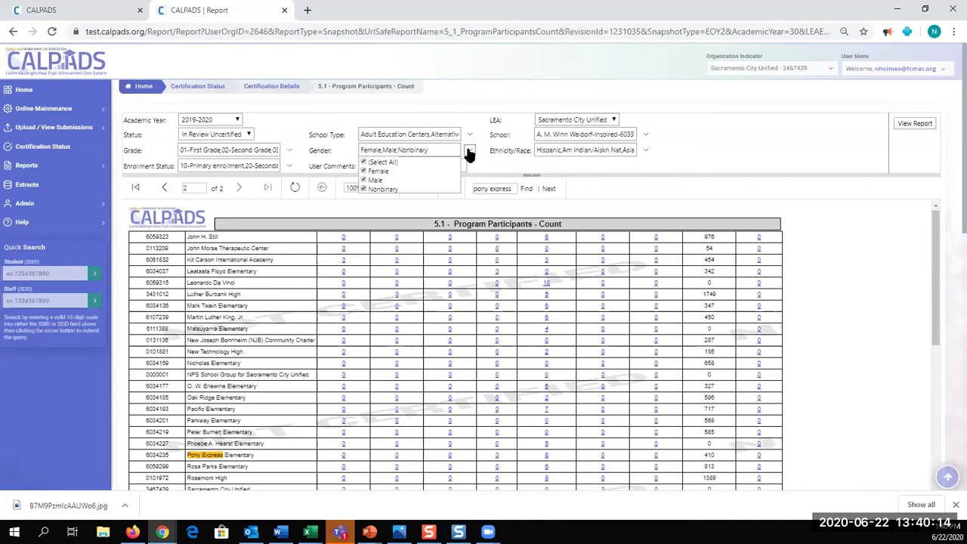
{"action": "left_click", "coordinate": [469, 150]}
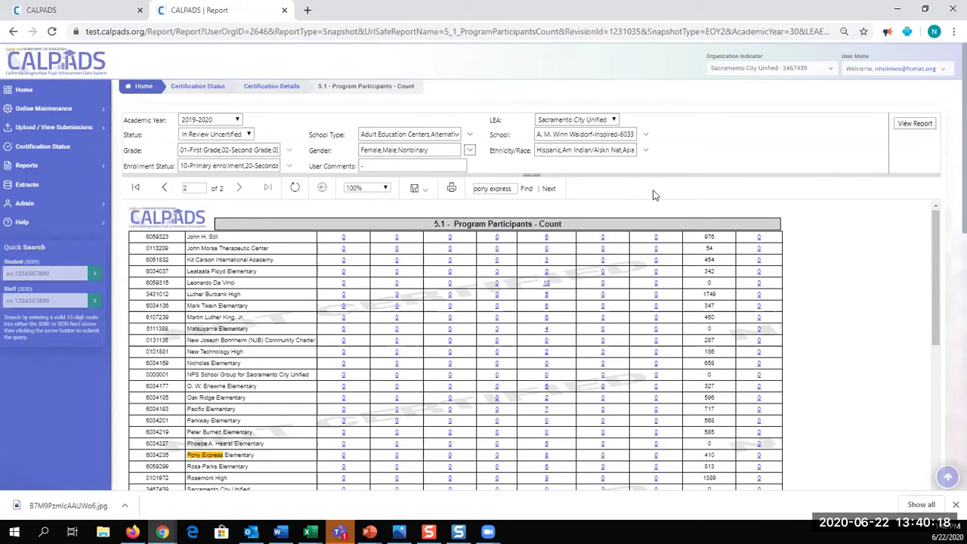
{"action": "left_click", "coordinate": [646, 139]}
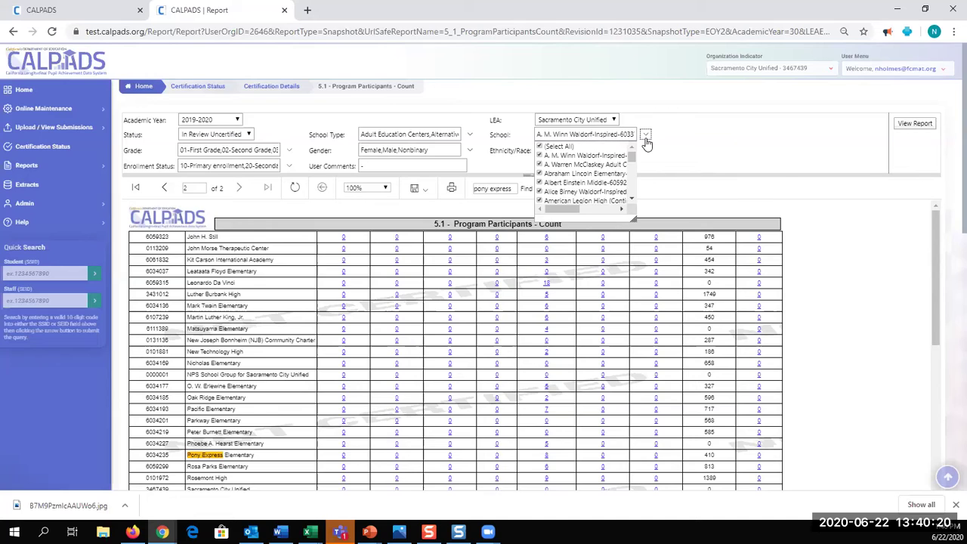
{"action": "left_click", "coordinate": [701, 133]}
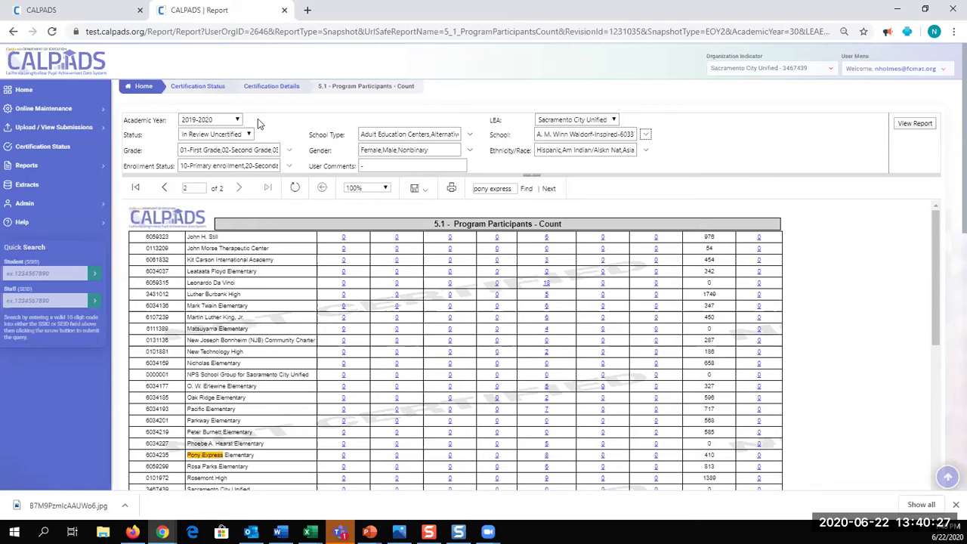
Return to the EOY2 certification details and check the certification reports' review marks and the snapshot history
{"action": "left_click", "coordinate": [271, 86]}
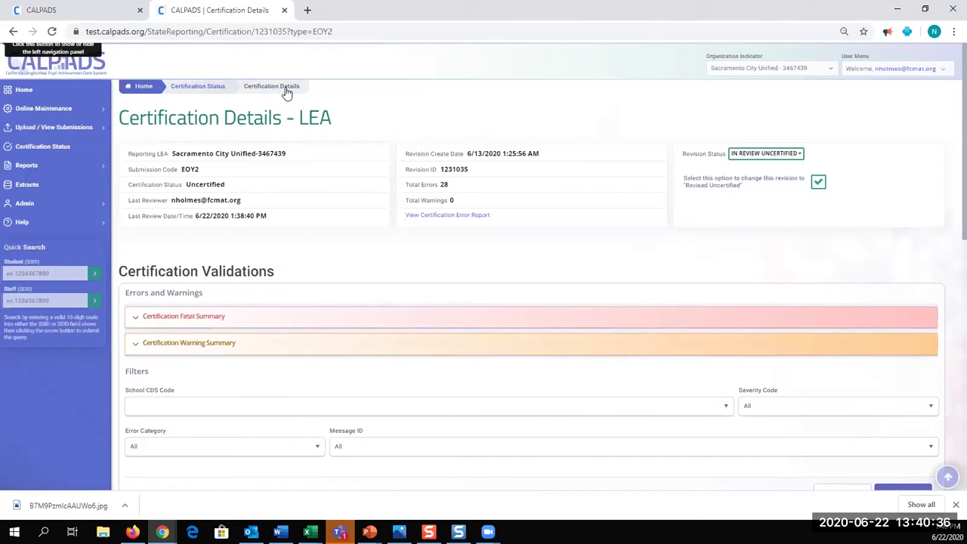
{"action": "scroll", "coordinate": [356, 189], "scroll_direction": "down", "scroll_amount": 5}
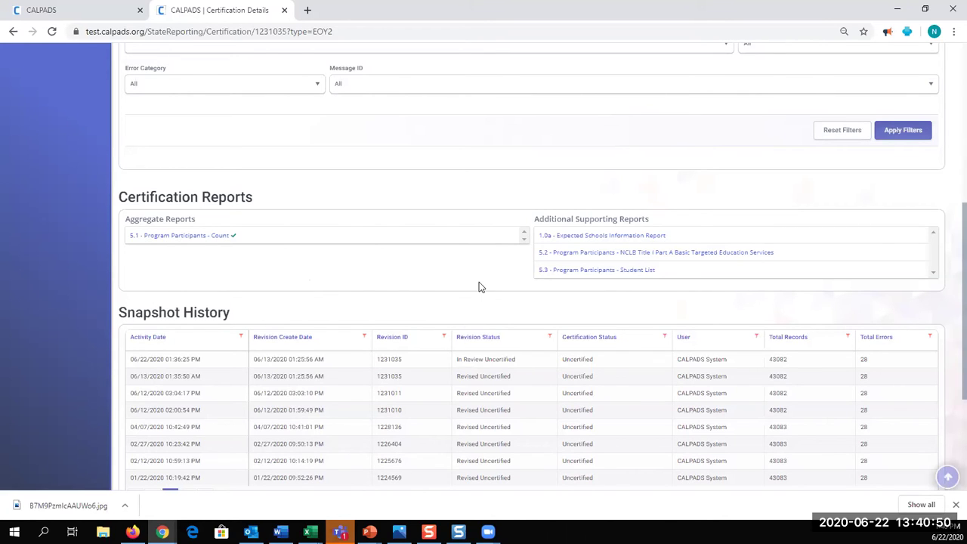
{"action": "scroll", "coordinate": [468, 282], "scroll_direction": "down", "scroll_amount": 2}
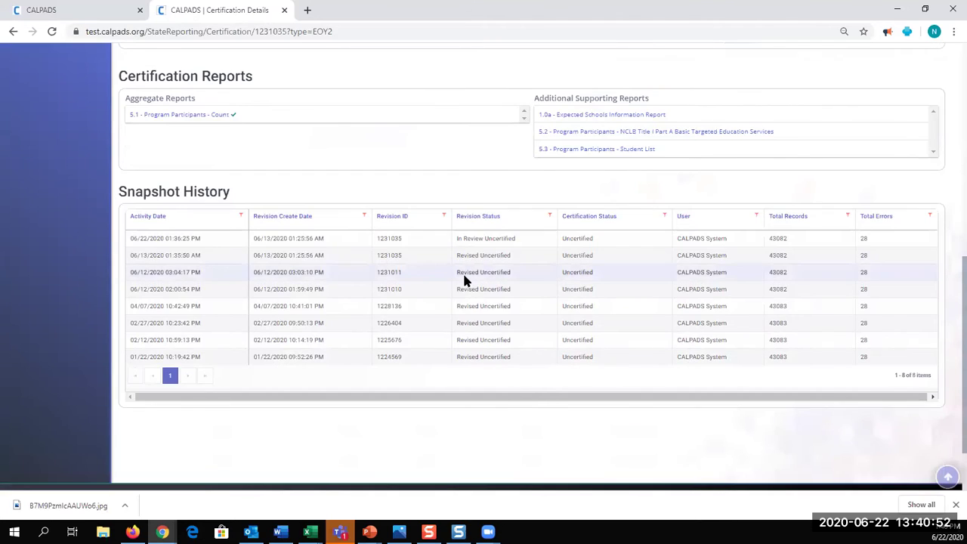
{"action": "scroll", "coordinate": [464, 280], "scroll_direction": "up", "scroll_amount": 2}
{"action": "scroll", "coordinate": [464, 281], "scroll_direction": "up", "scroll_amount": 4}
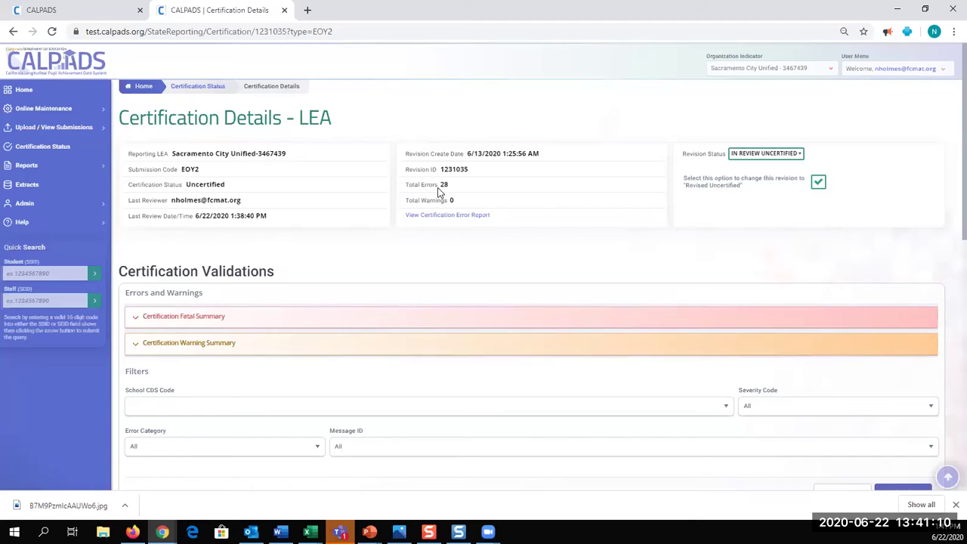
Switch the organization to State Level - 0 and return to the certification status list
{"action": "left_click", "coordinate": [820, 76]}
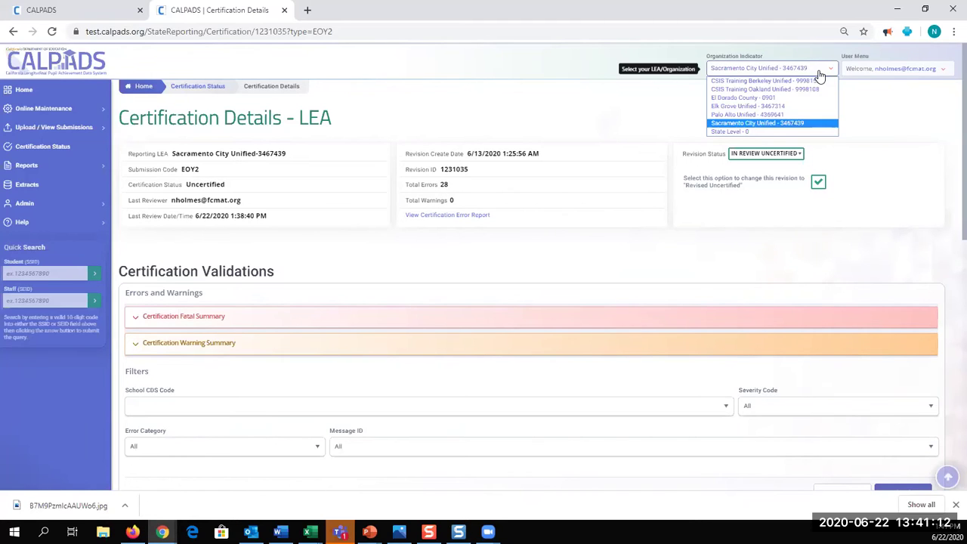
{"action": "left_click", "coordinate": [743, 133]}
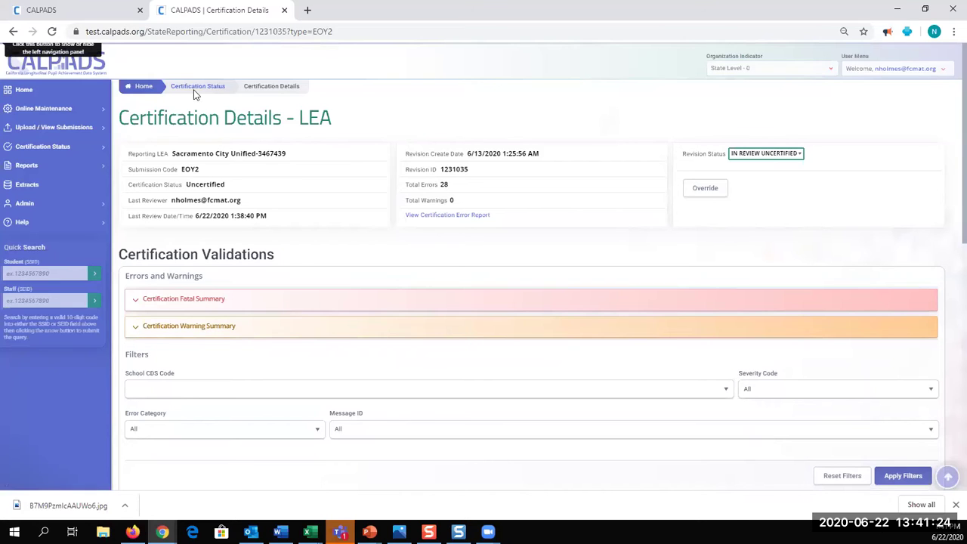
{"action": "left_click", "coordinate": [195, 91]}
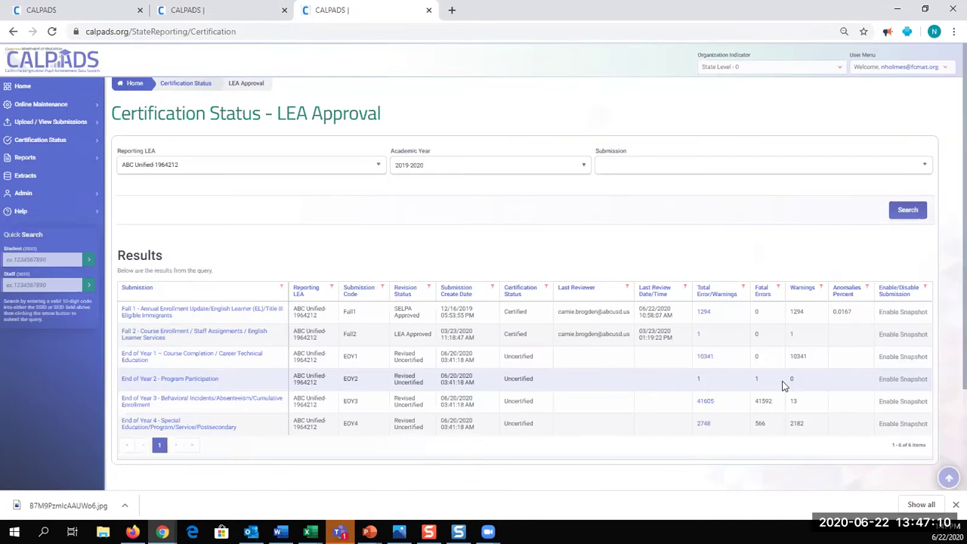
Open ABC Unified's End of Year 1 submission and show the records behind its CERT055 certification warning
{"action": "left_click", "coordinate": [210, 357]}
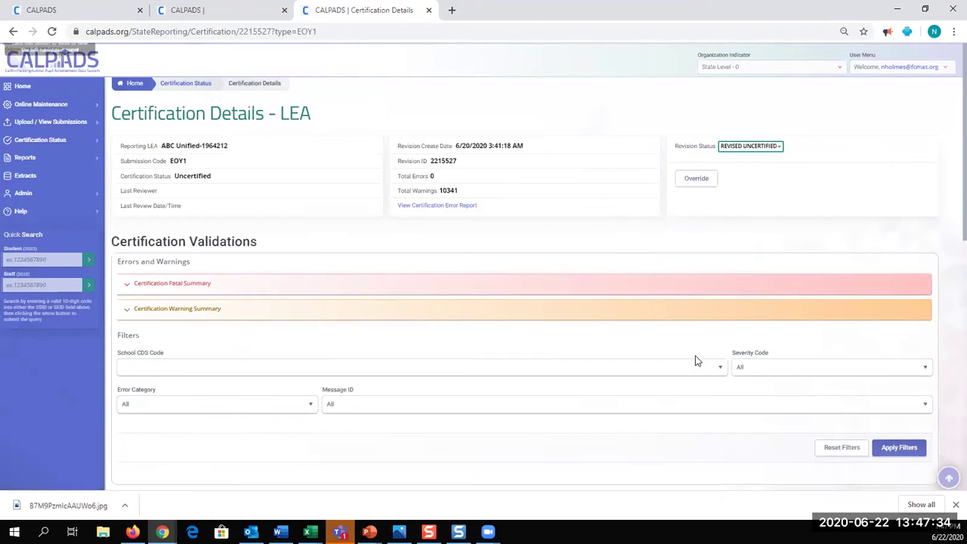
{"action": "left_click", "coordinate": [127, 310]}
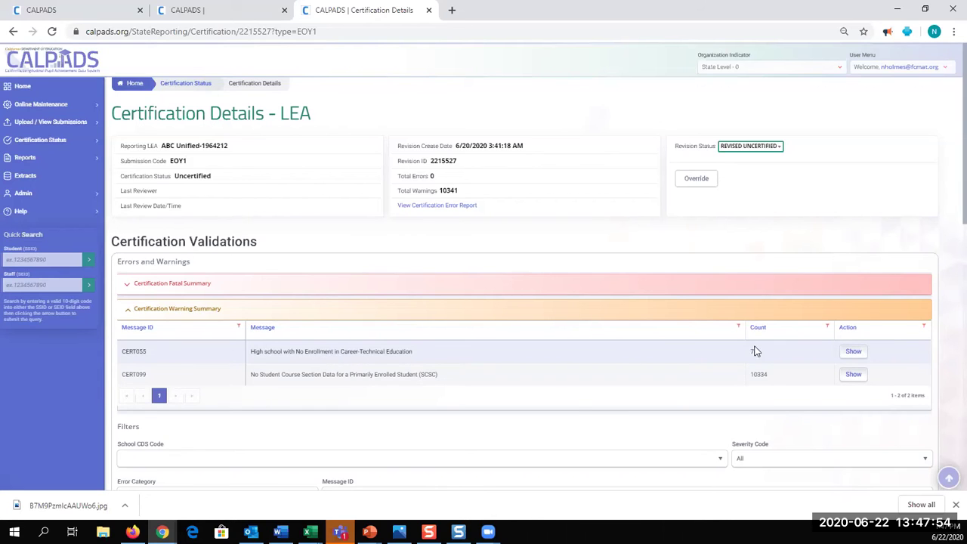
{"action": "left_click", "coordinate": [852, 352]}
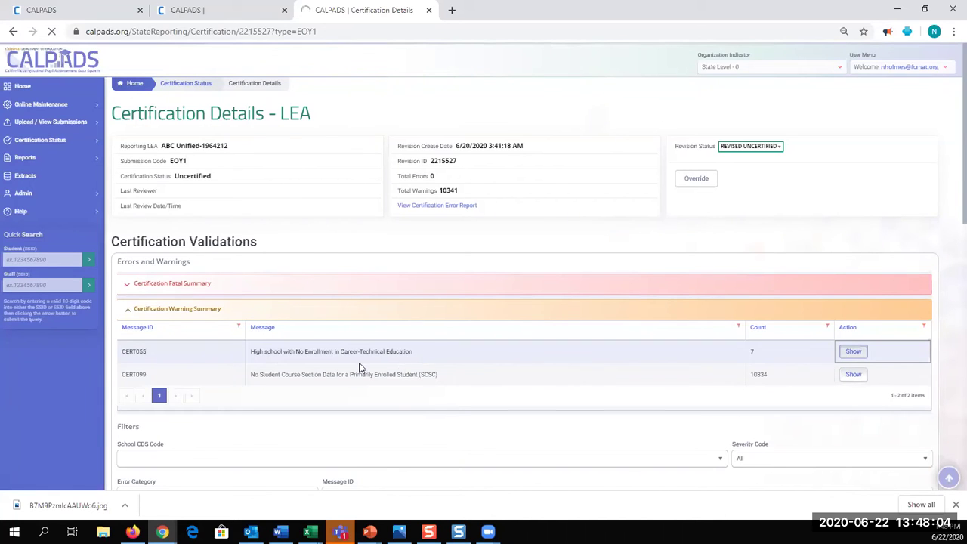
{"action": "scroll", "coordinate": [651, 353], "scroll_direction": "down", "scroll_amount": 3}
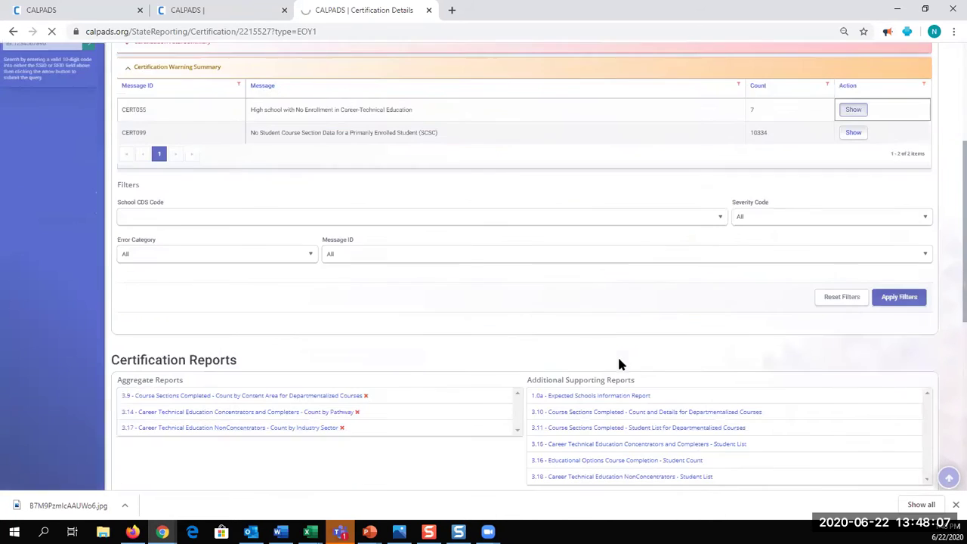
{"action": "scroll", "coordinate": [427, 372], "scroll_direction": "down", "scroll_amount": 5}
{"action": "scroll", "coordinate": [421, 371], "scroll_direction": "up", "scroll_amount": 2}
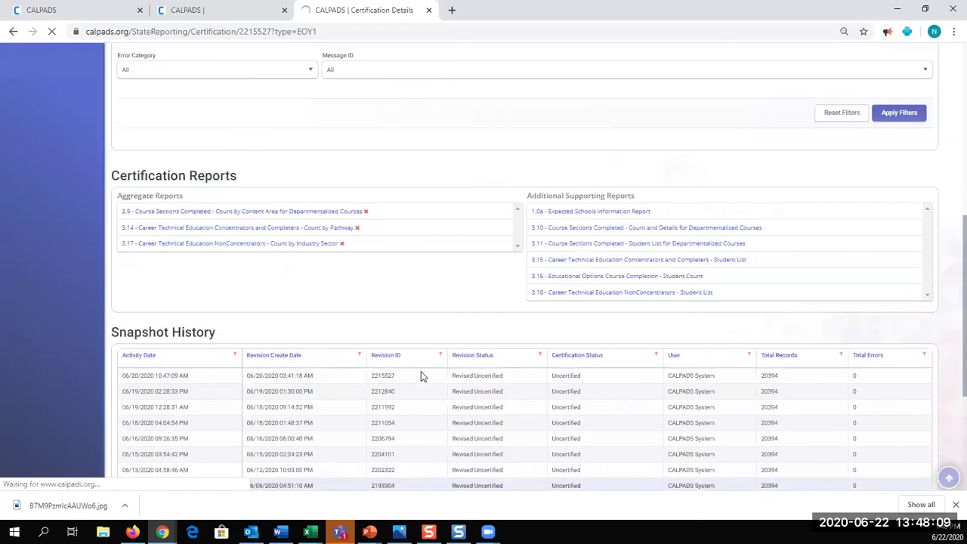
{"action": "scroll", "coordinate": [421, 371], "scroll_direction": "up", "scroll_amount": 5}
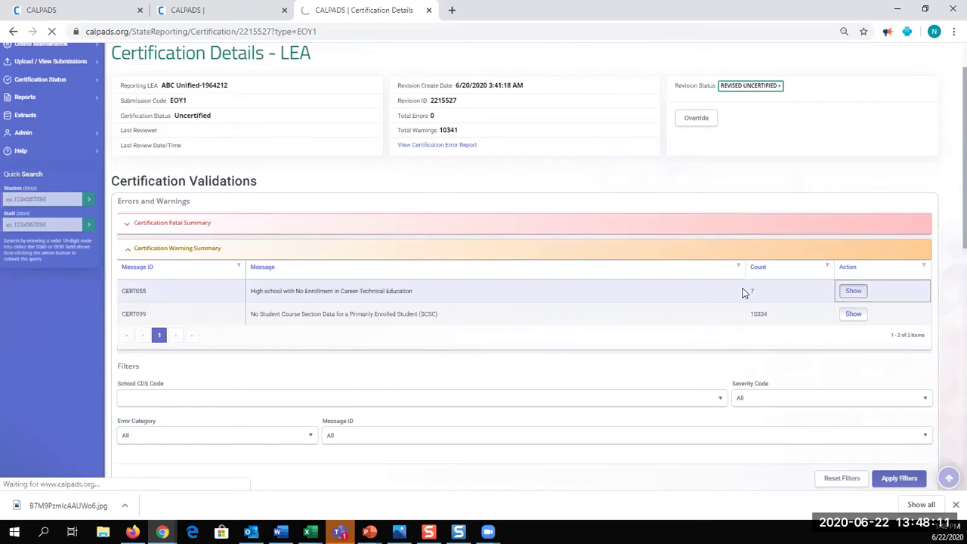
{"action": "left_click", "coordinate": [753, 292]}
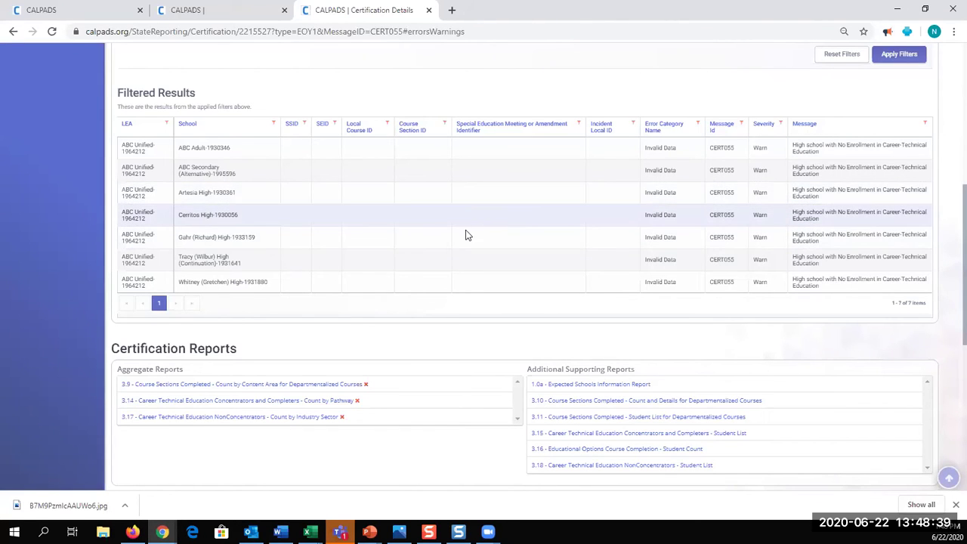
Check the message counts in the Certification Warning Summary, including CERT099, and collapse the summary again
{"action": "scroll", "coordinate": [396, 272], "scroll_direction": "up", "scroll_amount": 3}
{"action": "scroll", "coordinate": [302, 276], "scroll_direction": "up", "scroll_amount": 3}
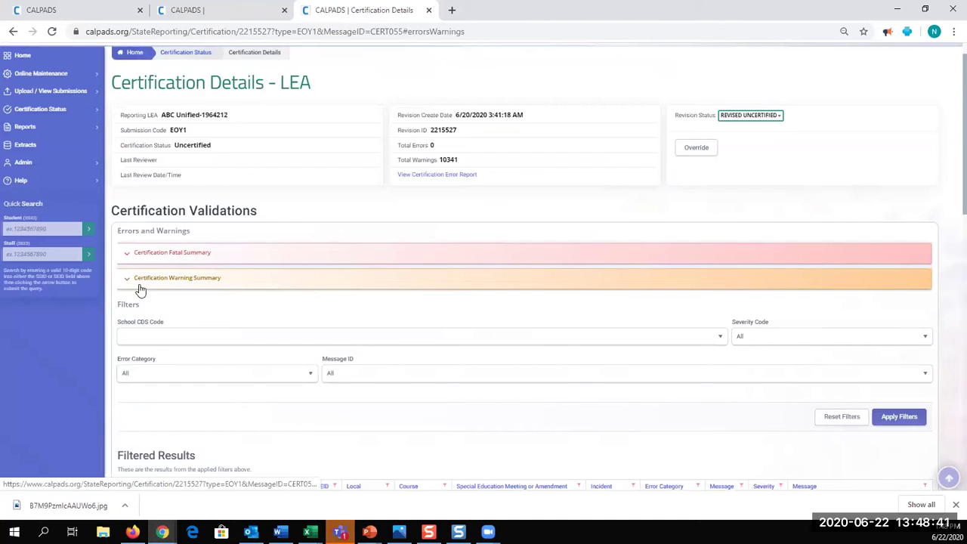
{"action": "left_click", "coordinate": [141, 284]}
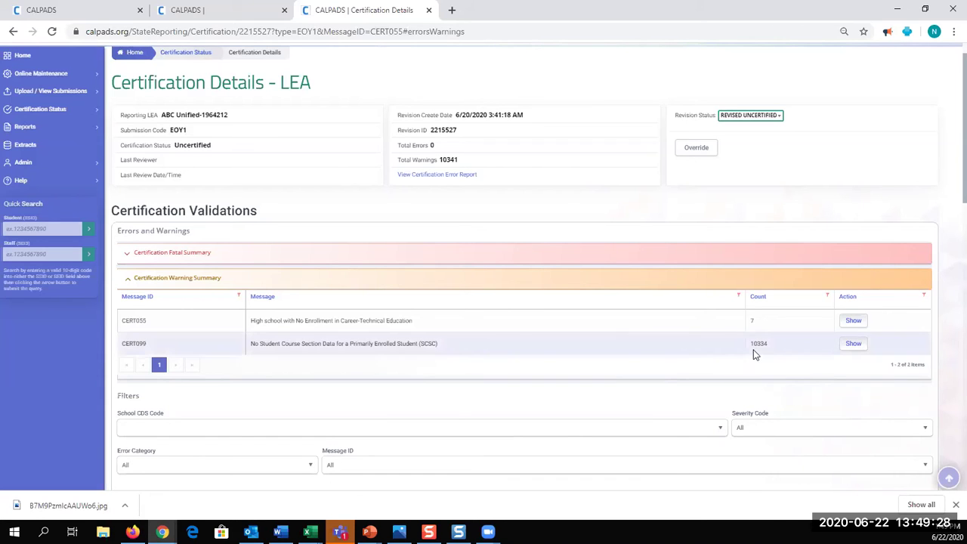
{"action": "left_click", "coordinate": [129, 286]}
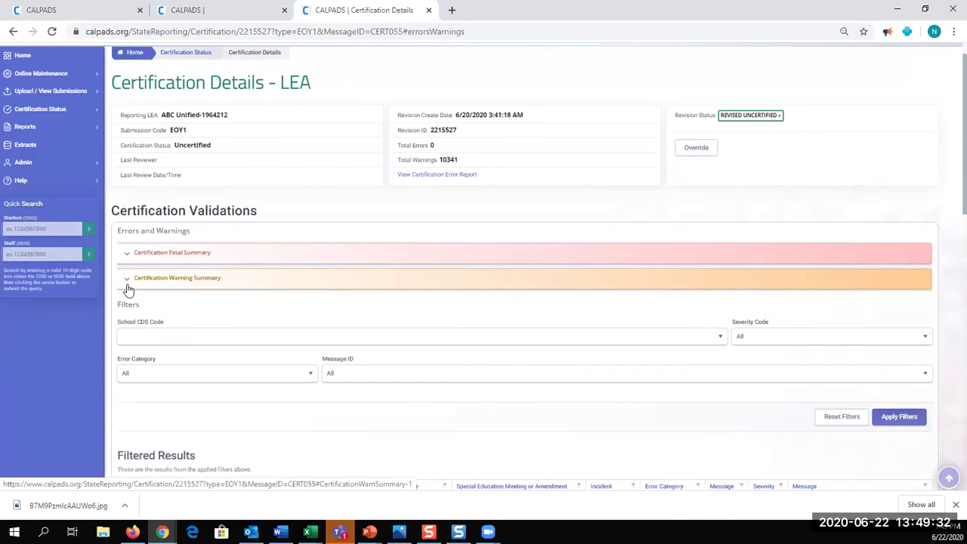
Review the 3.9 - Course Sections Completed aggregate report and return to the EOY1 certification details
{"action": "scroll", "coordinate": [273, 322], "scroll_direction": "down", "scroll_amount": 4}
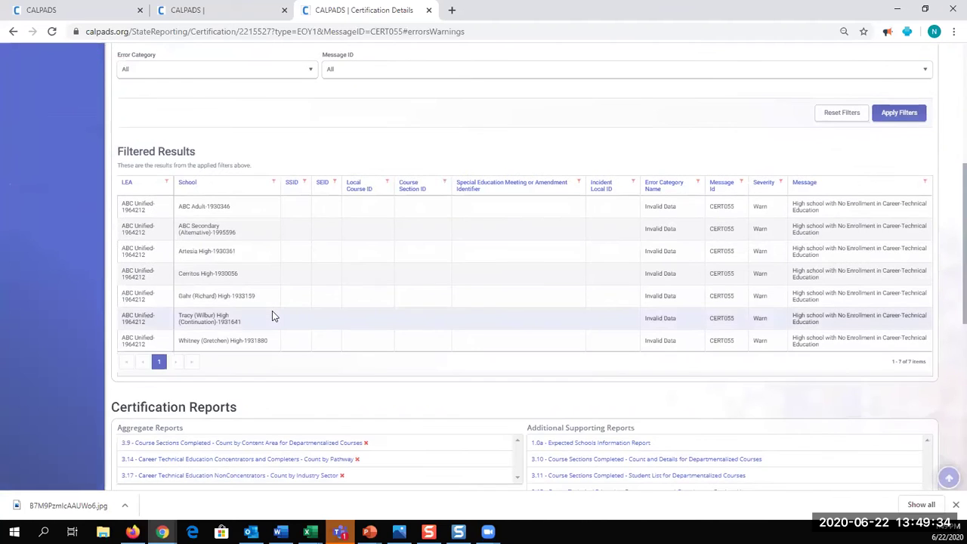
{"action": "scroll", "coordinate": [294, 304], "scroll_direction": "down", "scroll_amount": 2}
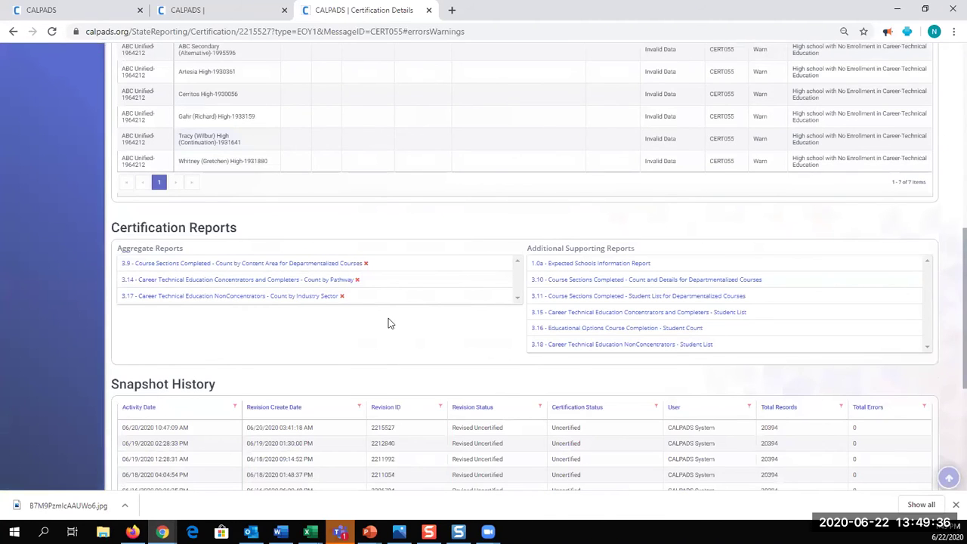
{"action": "left_click", "coordinate": [338, 267]}
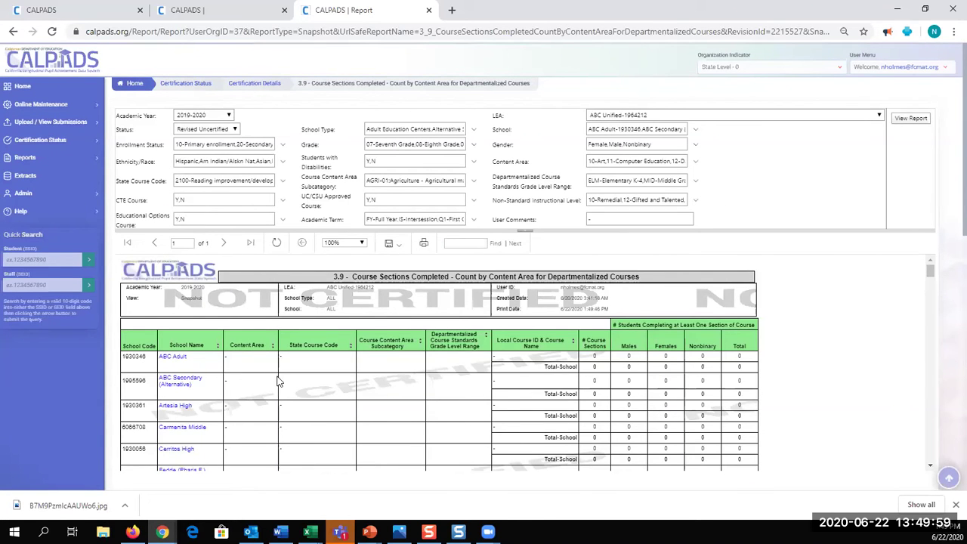
{"action": "scroll", "coordinate": [278, 382], "scroll_direction": "down", "scroll_amount": 5}
{"action": "scroll", "coordinate": [279, 378], "scroll_direction": "up", "scroll_amount": 5}
{"action": "left_click", "coordinate": [12, 31]}
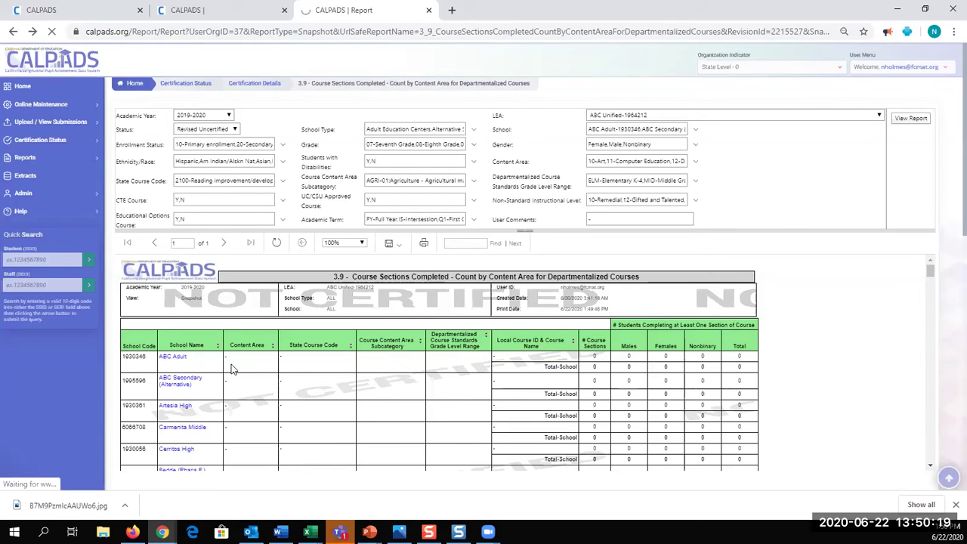
{"action": "key", "text": "alt+Left"}
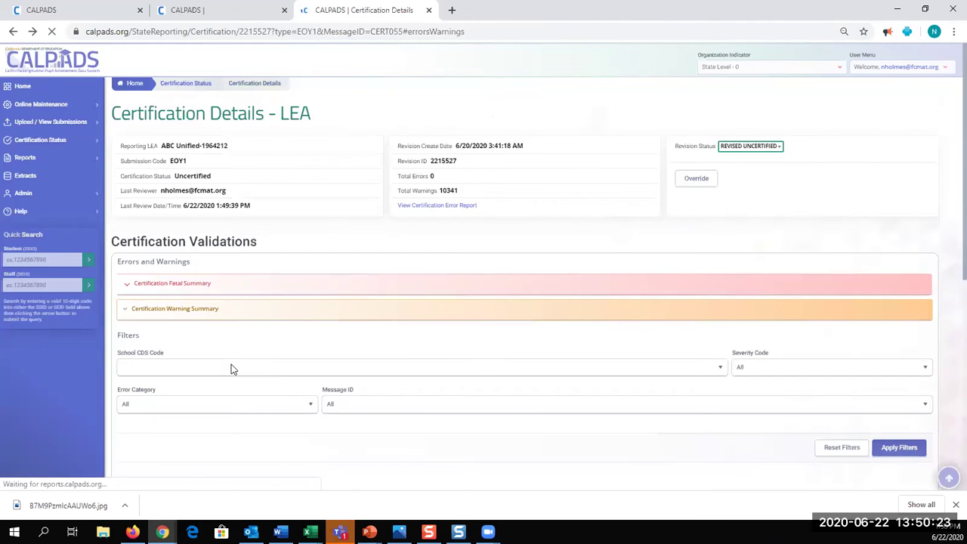
Open the 3.14 and 3.17 Career Technical Education aggregate reports in separate browser tabs, keeping the certification details open
{"action": "scroll", "coordinate": [212, 378], "scroll_direction": "down", "scroll_amount": 8}
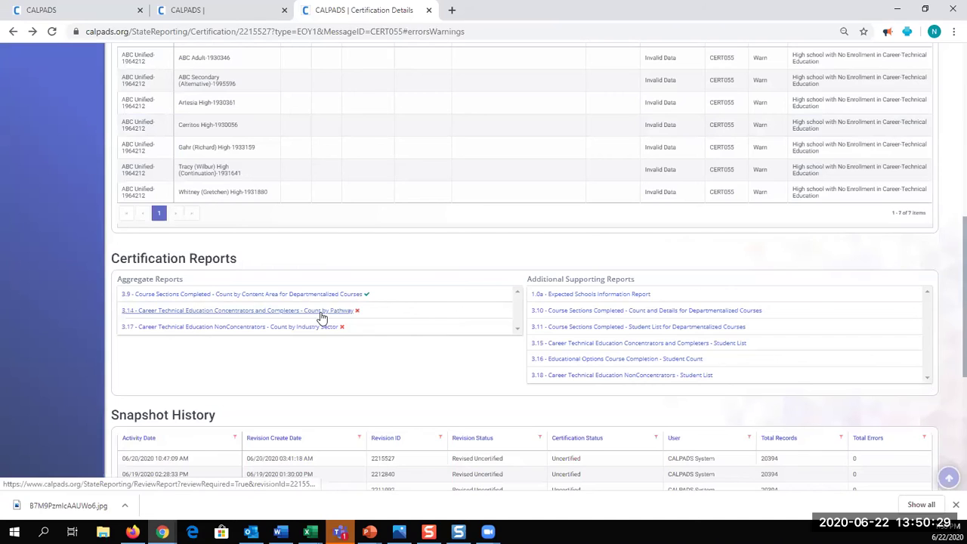
{"action": "right_click", "coordinate": [322, 317]}
{"action": "left_click", "coordinate": [358, 328]}
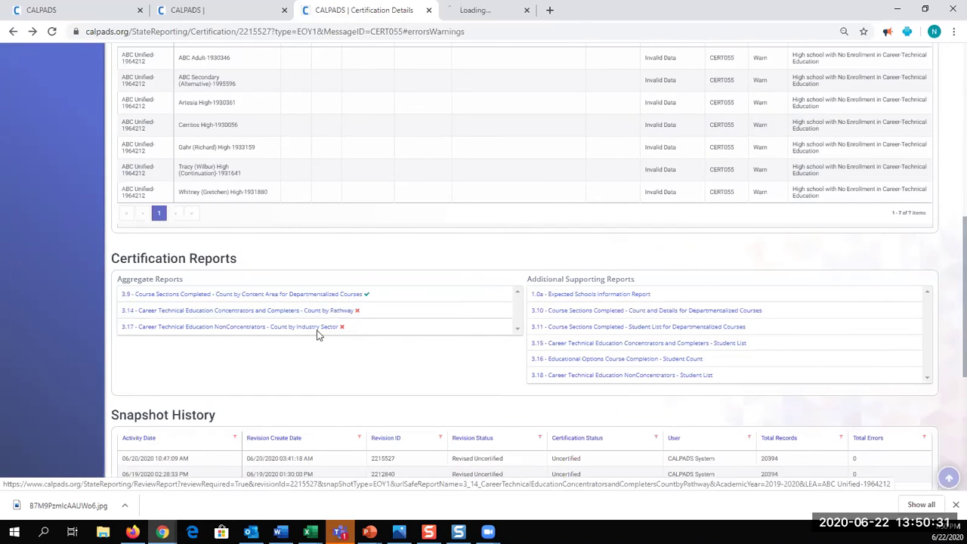
{"action": "right_click", "coordinate": [313, 333]}
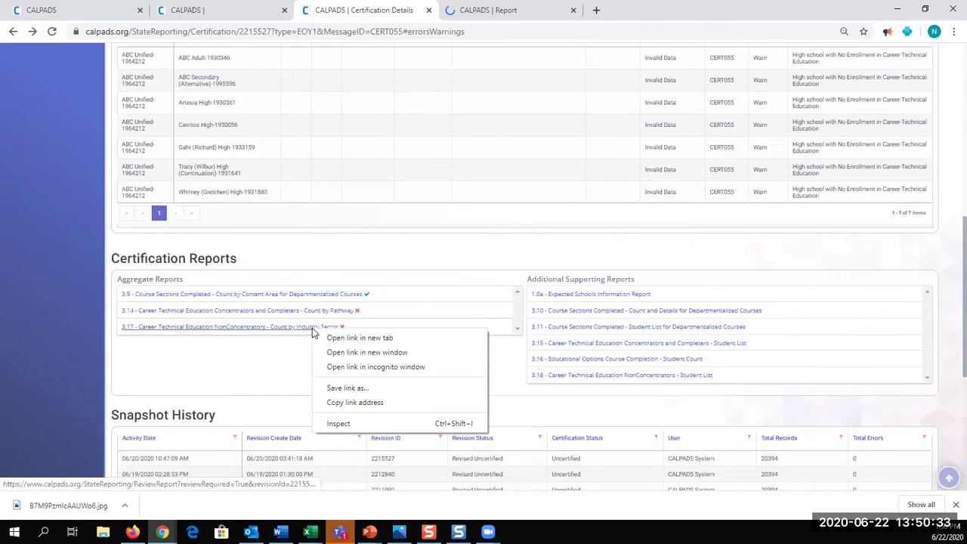
{"action": "left_click", "coordinate": [349, 340]}
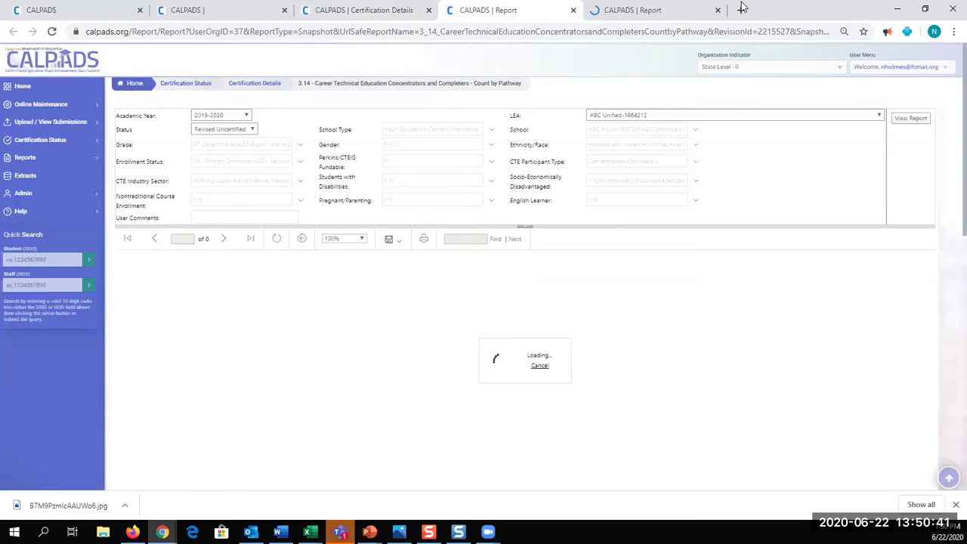
Examine the 3.14 Concentrators and Completers report down to the end of its first page and bring up the 3.17 NonConcentrators report
{"action": "left_click", "coordinate": [676, 16]}
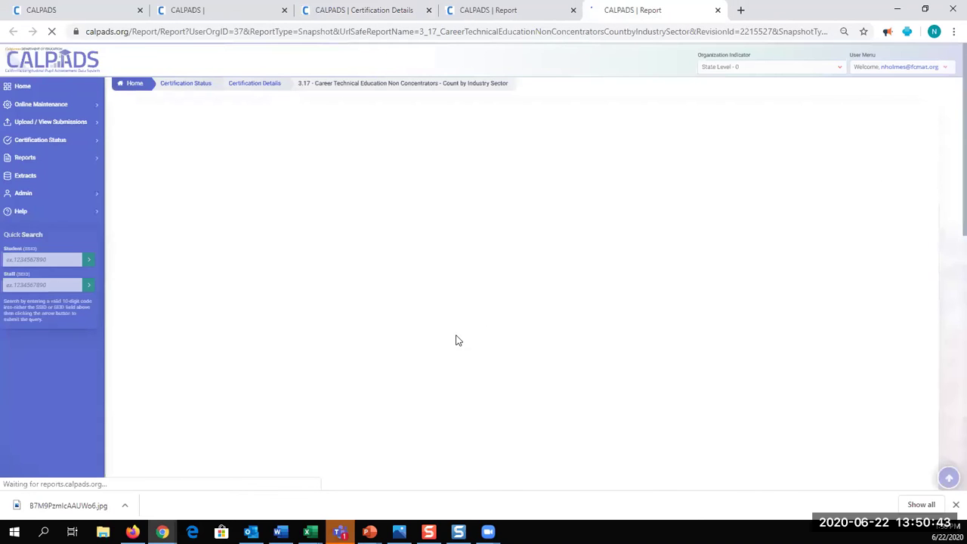
{"action": "left_click", "coordinate": [528, 14]}
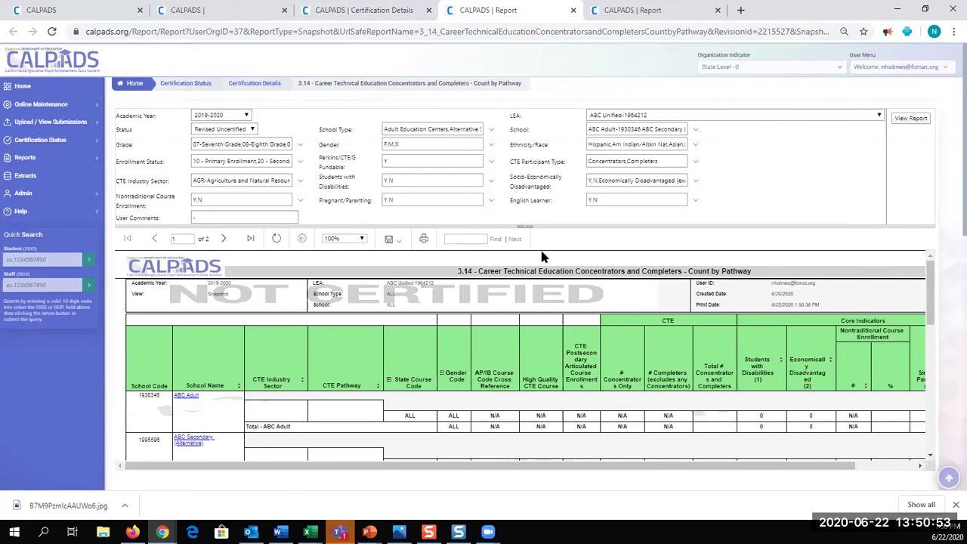
{"action": "scroll", "coordinate": [548, 246], "scroll_direction": "down", "scroll_amount": 3}
{"action": "scroll", "coordinate": [497, 265], "scroll_direction": "down", "scroll_amount": 6}
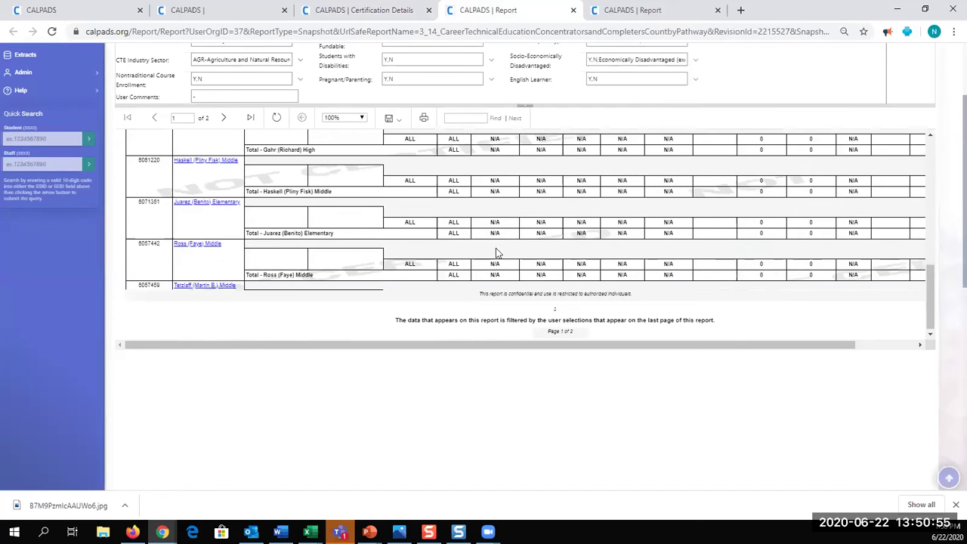
{"action": "scroll", "coordinate": [503, 287], "scroll_direction": "up", "scroll_amount": 5}
{"action": "scroll", "coordinate": [507, 297], "scroll_direction": "up", "scroll_amount": 5}
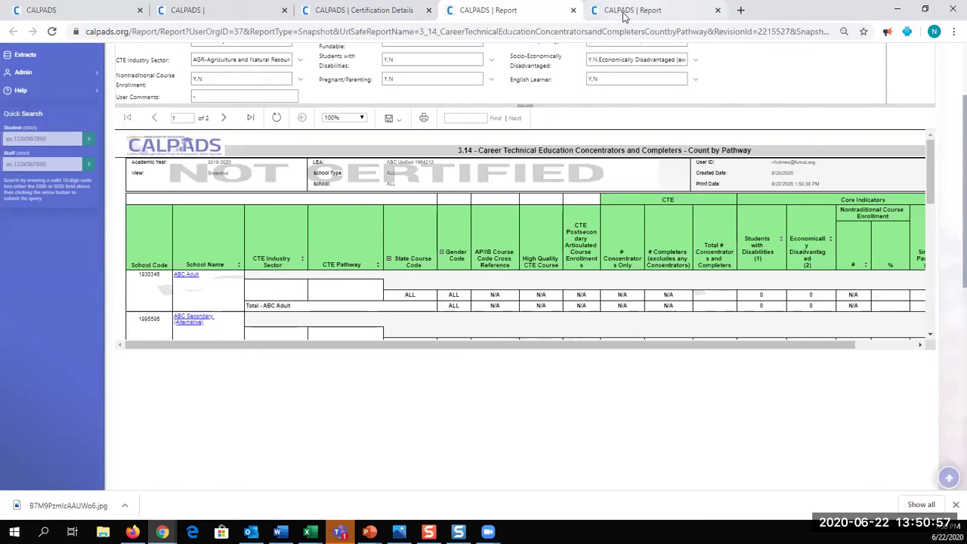
{"action": "left_click", "coordinate": [623, 12]}
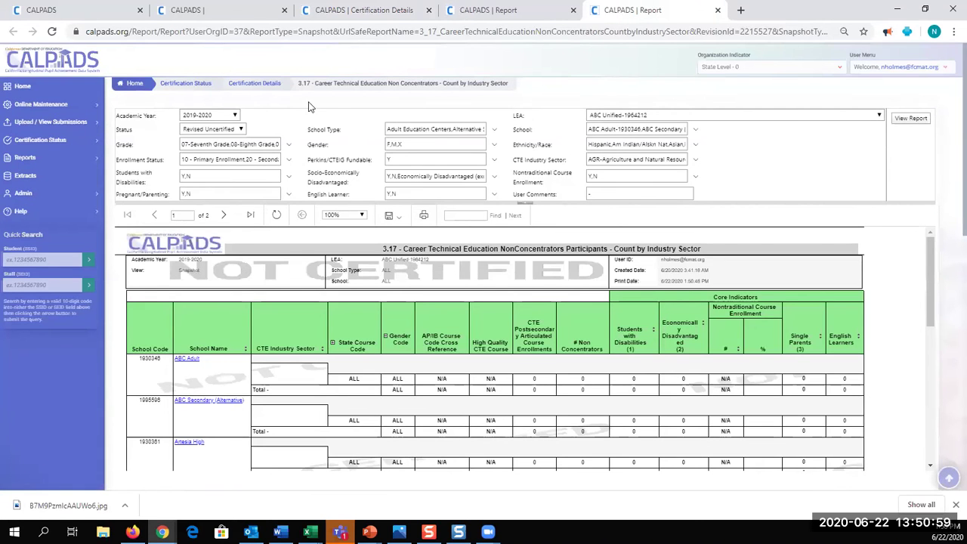
Refresh the EOY1 certification details and check the aggregate reports' review marks, the supporting reports and the snapshot history
{"action": "left_click", "coordinate": [357, 10]}
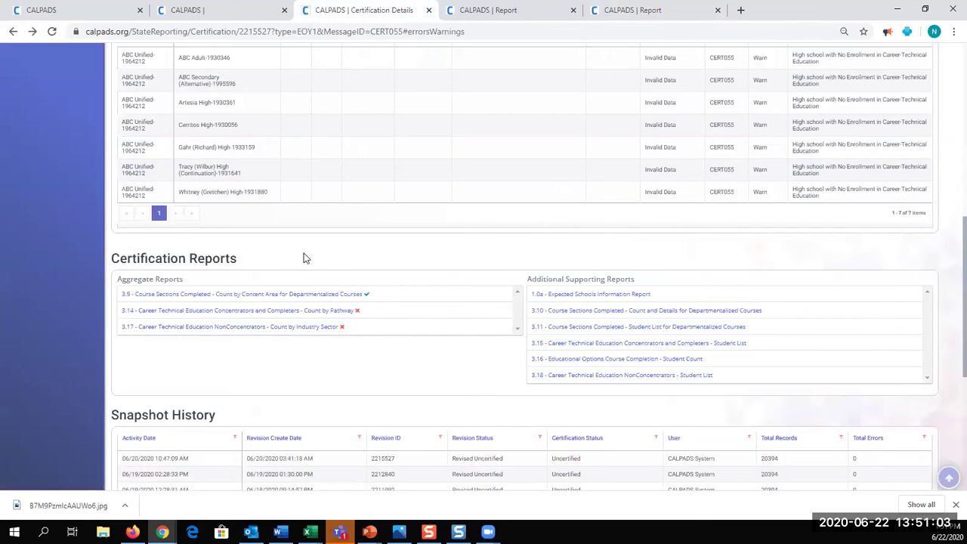
{"action": "key", "text": "F5"}
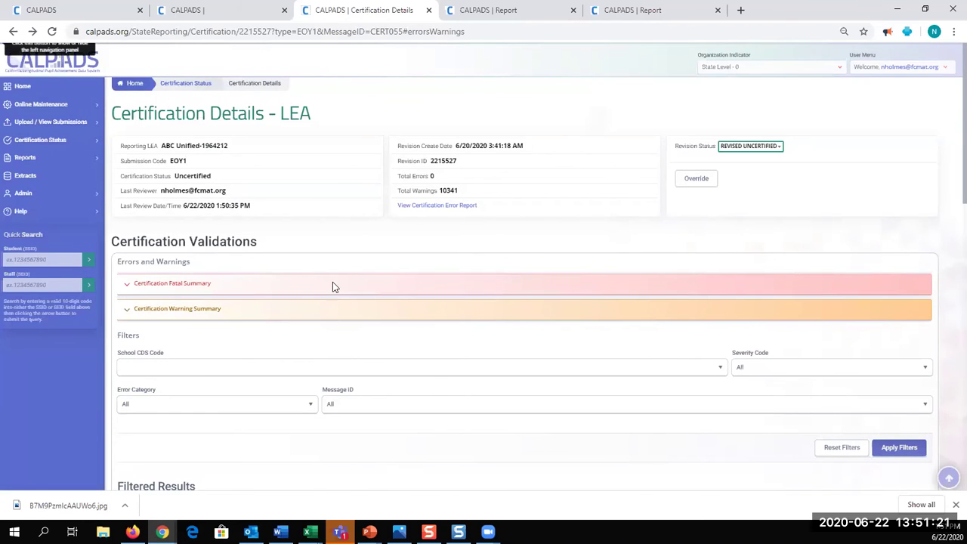
{"action": "scroll", "coordinate": [332, 283], "scroll_direction": "down", "scroll_amount": 4}
{"action": "scroll", "coordinate": [333, 305], "scroll_direction": "down", "scroll_amount": 3}
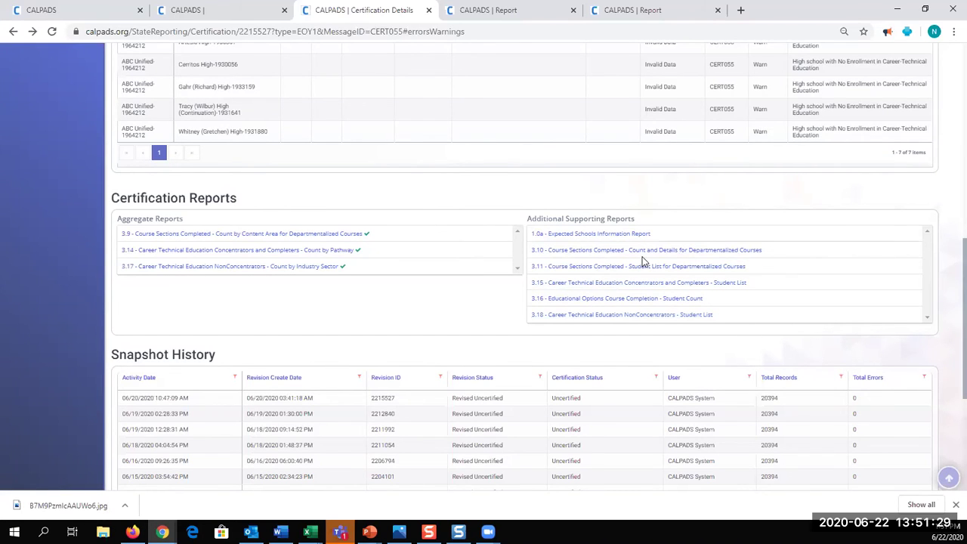
{"action": "scroll", "coordinate": [644, 261], "scroll_direction": "down", "scroll_amount": 2}
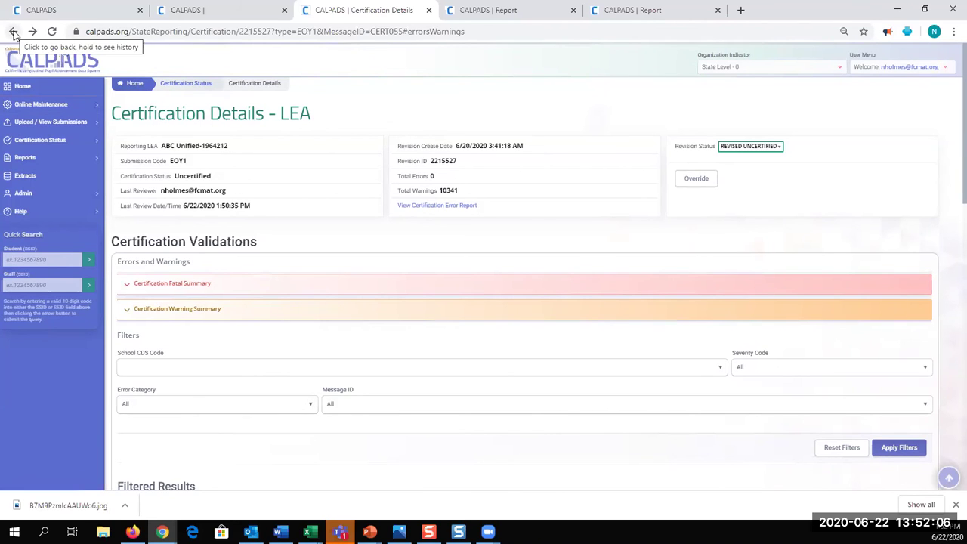
Reopen ABC Unified's End of Year 1 certification details and check the revision status option and the LEA approval section
{"action": "left_click", "coordinate": [181, 85]}
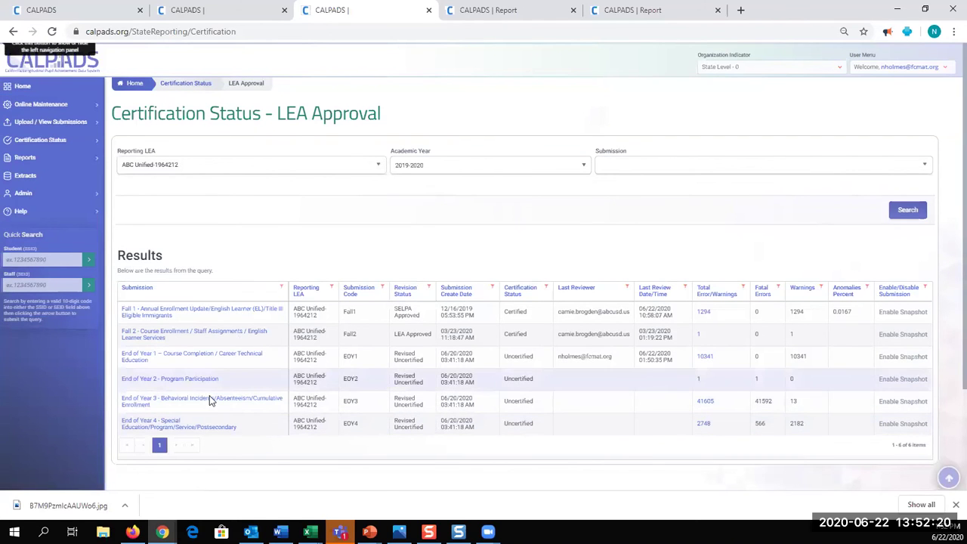
{"action": "left_click", "coordinate": [212, 362]}
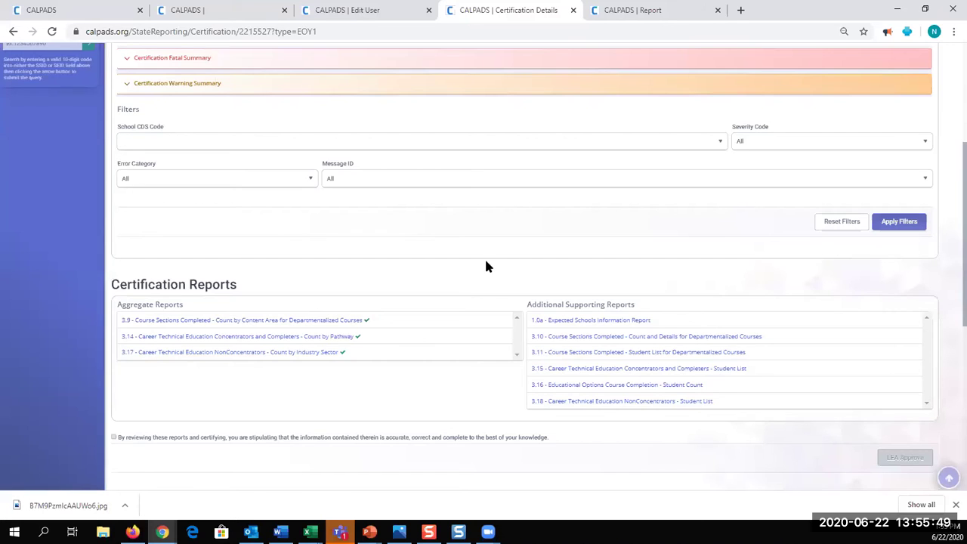
{"action": "scroll", "coordinate": [486, 269], "scroll_direction": "up", "scroll_amount": 4}
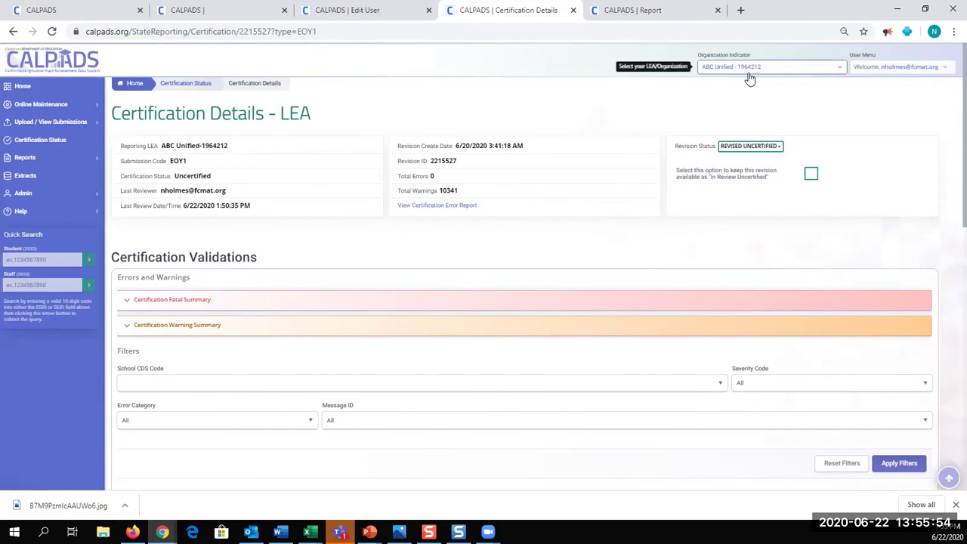
{"action": "scroll", "coordinate": [449, 249], "scroll_direction": "down", "scroll_amount": 4}
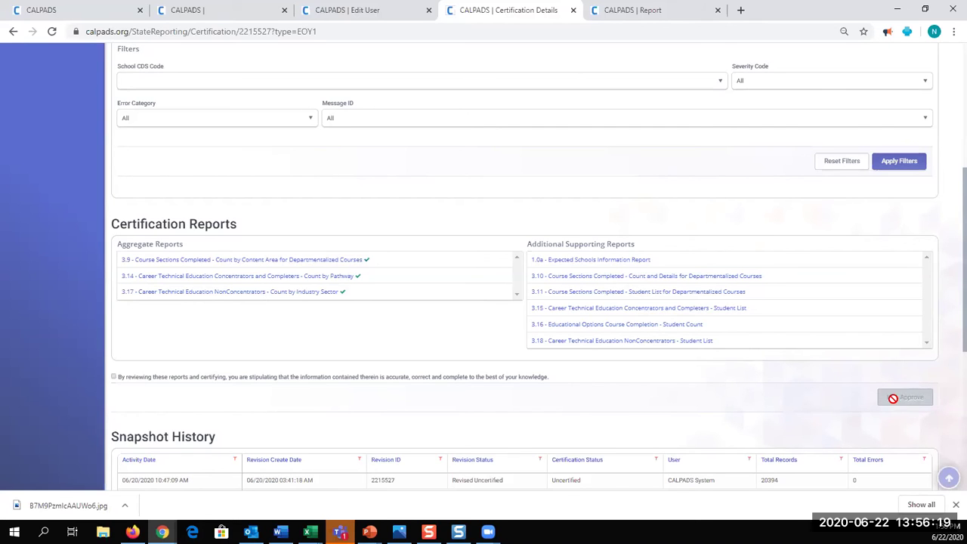
Review the EOY1 revision summary, snapshot history, validation summaries and the aggregate reports' review marks on the certification details
{"action": "scroll", "coordinate": [756, 395], "scroll_direction": "up", "scroll_amount": 4}
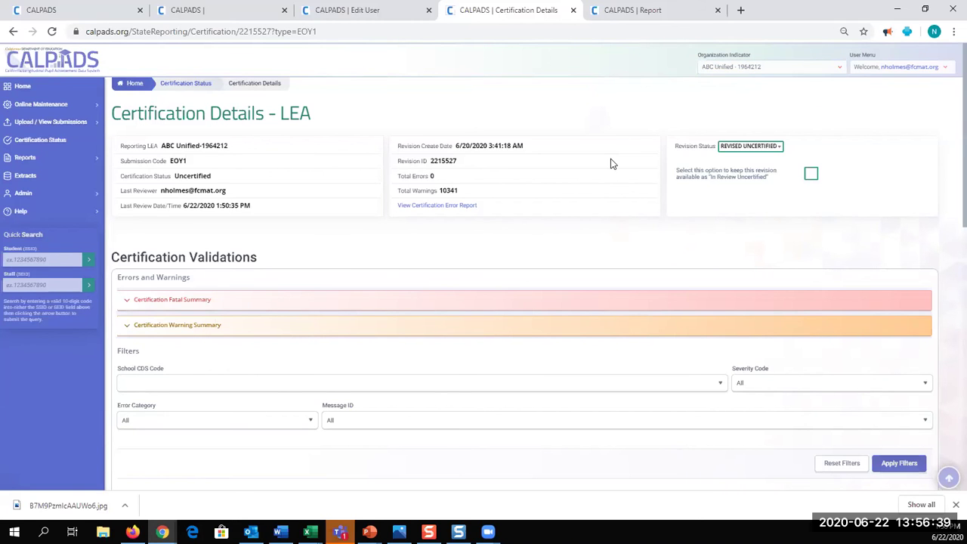
{"action": "scroll", "coordinate": [505, 243], "scroll_direction": "down", "scroll_amount": 10}
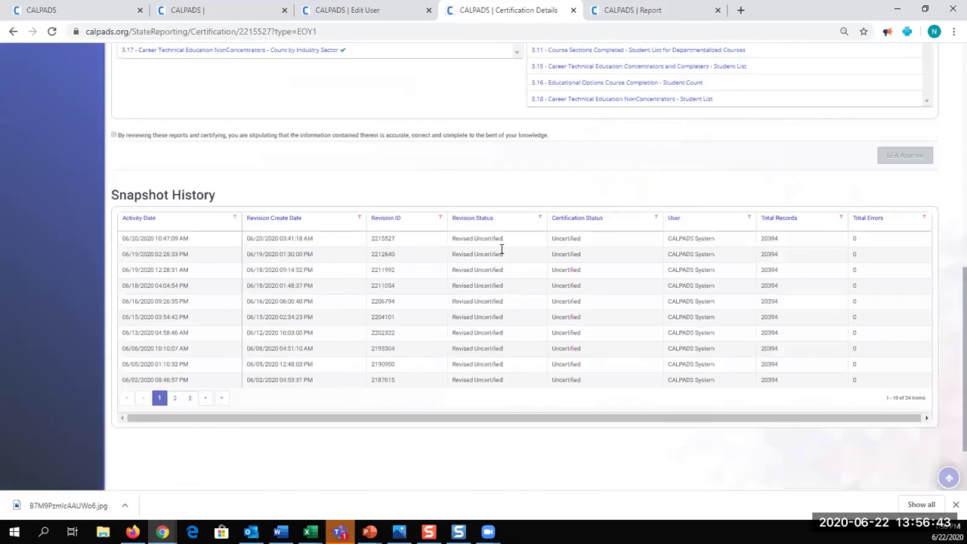
{"action": "scroll", "coordinate": [502, 251], "scroll_direction": "up", "scroll_amount": 3}
{"action": "scroll", "coordinate": [476, 255], "scroll_direction": "up", "scroll_amount": 1}
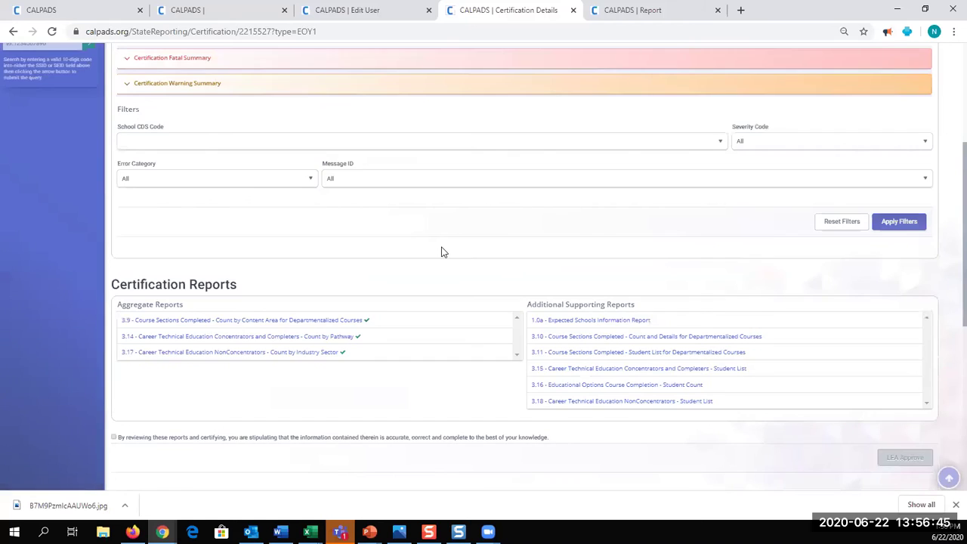
{"action": "scroll", "coordinate": [443, 252], "scroll_direction": "up", "scroll_amount": 1}
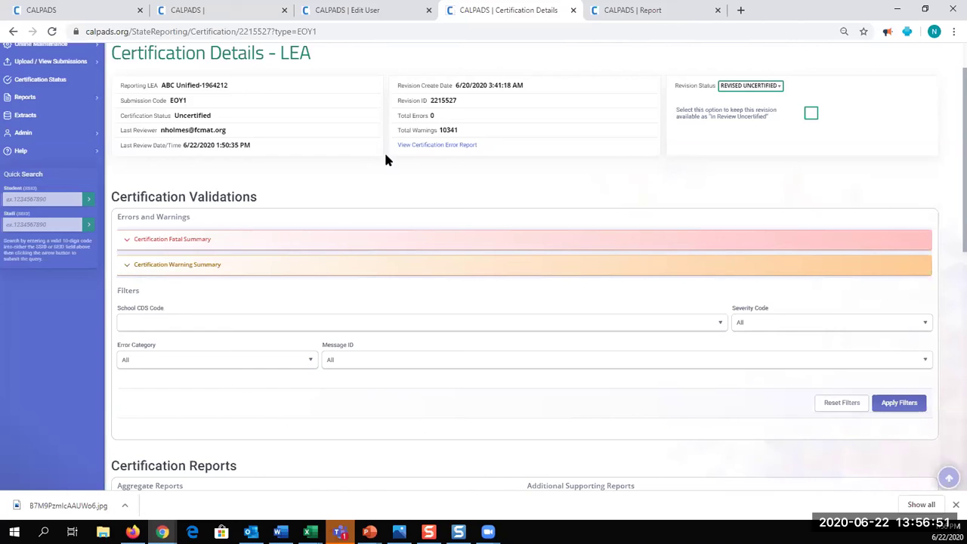
{"action": "scroll", "coordinate": [349, 263], "scroll_direction": "down", "scroll_amount": 1}
{"action": "scroll", "coordinate": [350, 263], "scroll_direction": "down", "scroll_amount": 5}
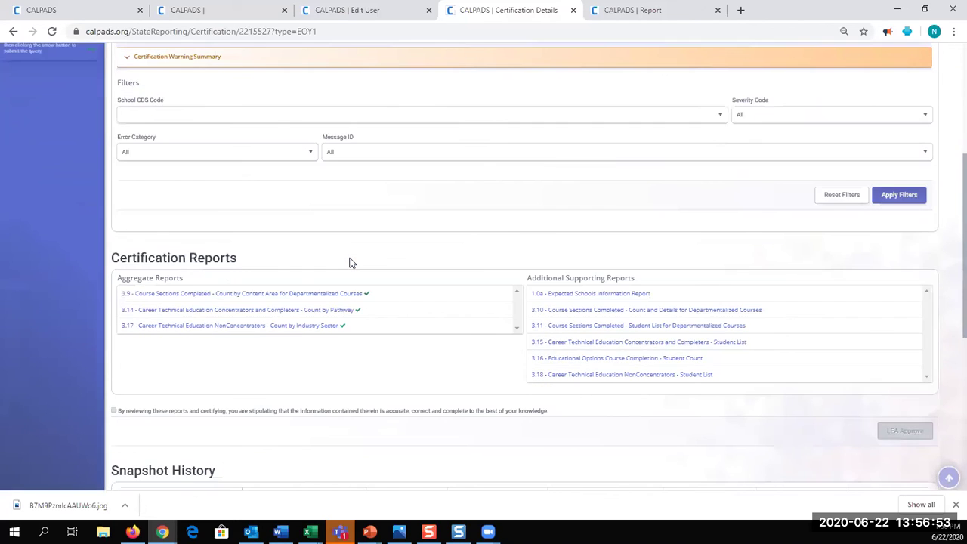
{"action": "scroll", "coordinate": [339, 239], "scroll_direction": "up", "scroll_amount": 5}
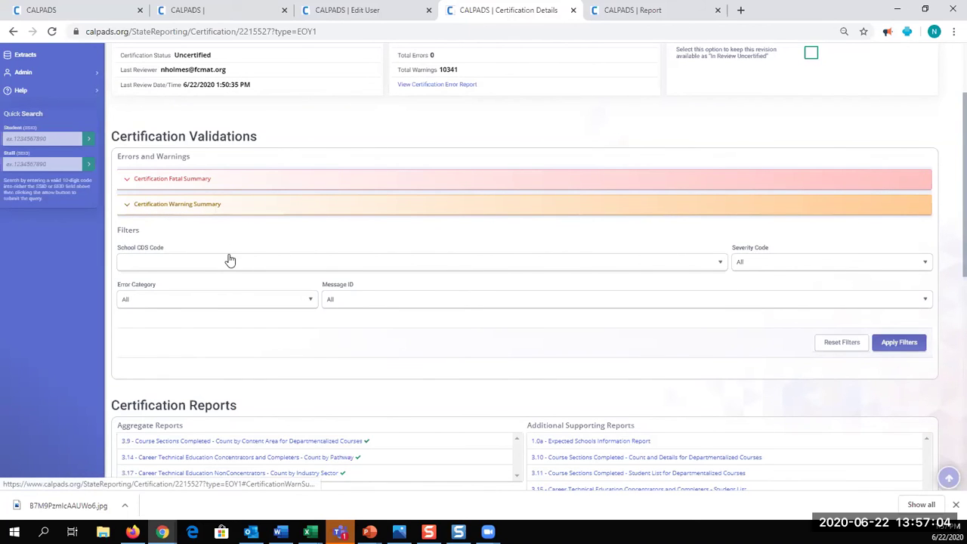
Examine the additional supporting reports, the LEA approval section and the revisions in the snapshot history, and return to the certification summary
{"action": "scroll", "coordinate": [232, 251], "scroll_direction": "down", "scroll_amount": 2}
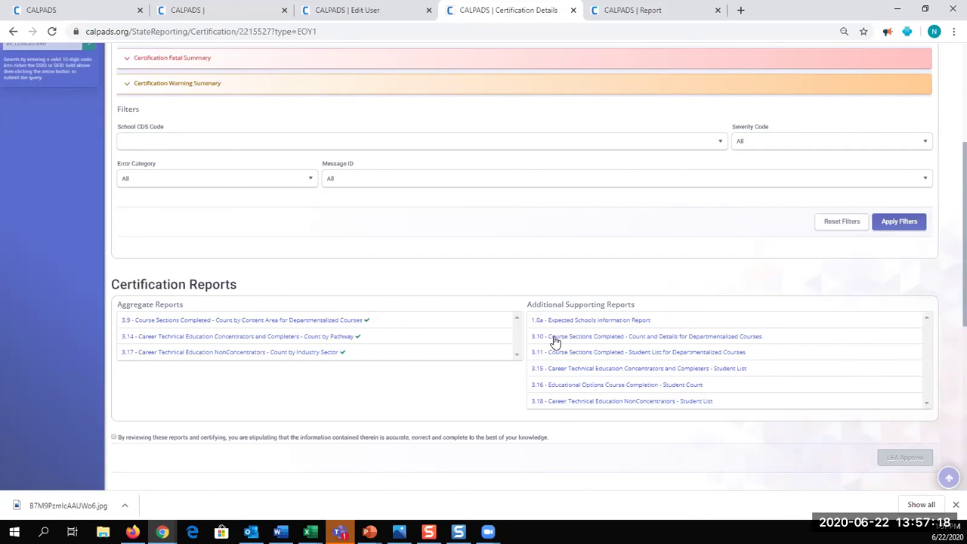
{"action": "scroll", "coordinate": [556, 332], "scroll_direction": "down", "scroll_amount": 2}
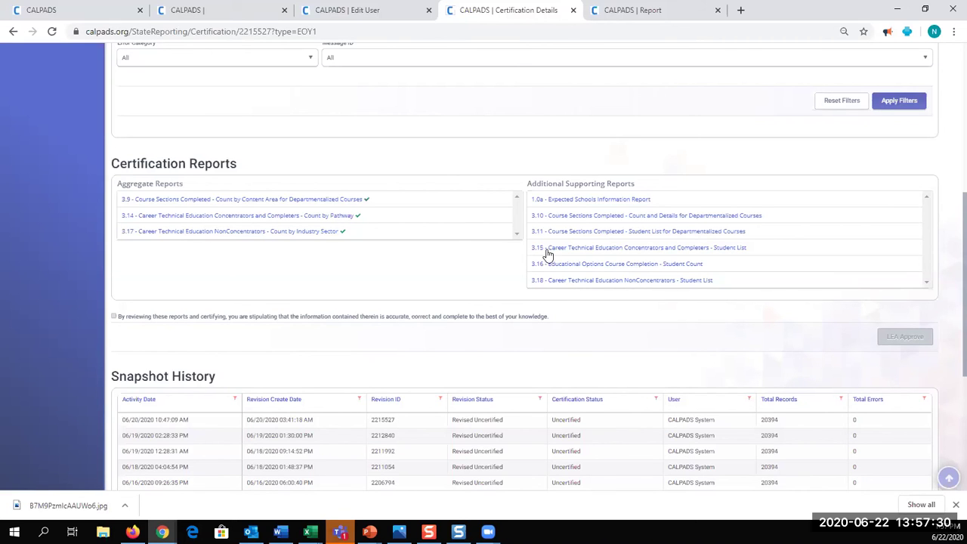
{"action": "scroll", "coordinate": [492, 276], "scroll_direction": "down", "scroll_amount": 1}
{"action": "scroll", "coordinate": [409, 274], "scroll_direction": "down", "scroll_amount": 2}
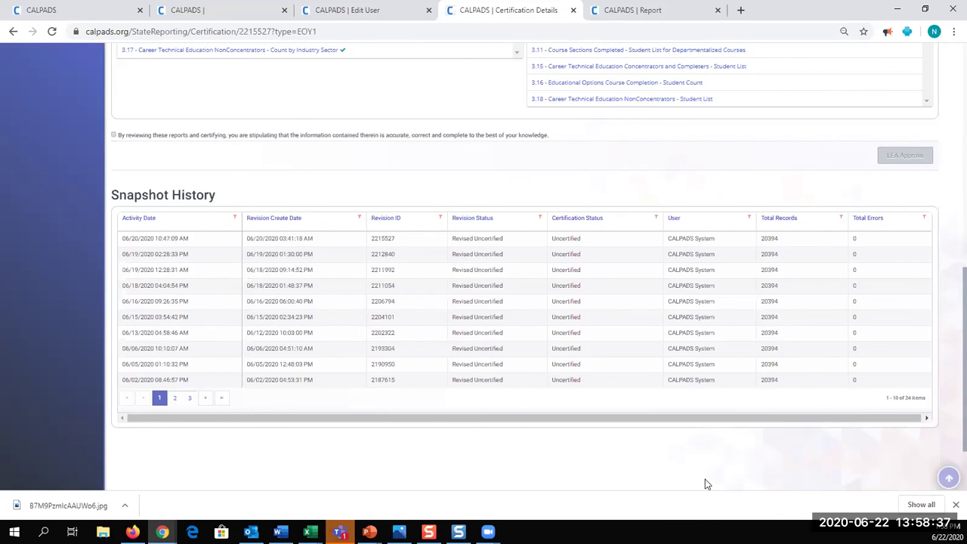
{"action": "scroll", "coordinate": [693, 445], "scroll_direction": "down", "scroll_amount": 1}
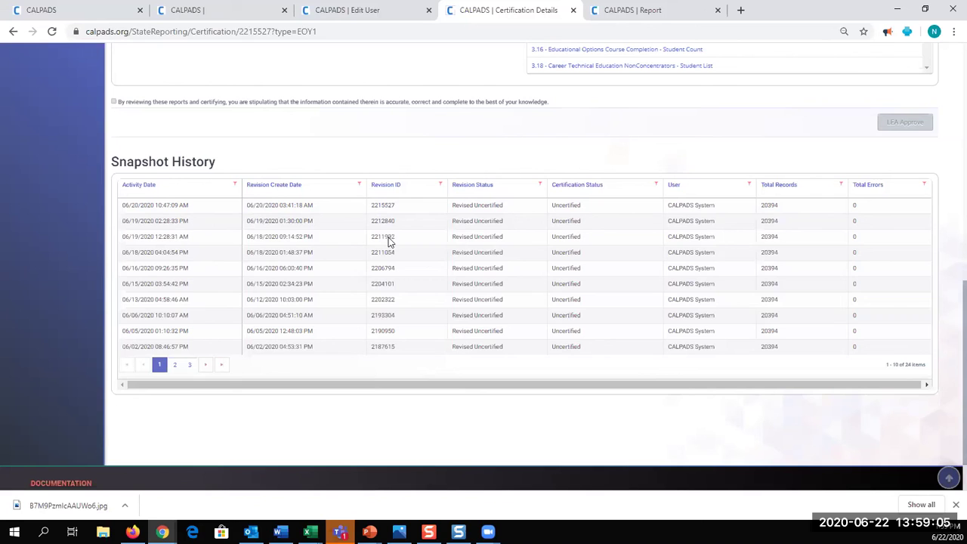
{"action": "scroll", "coordinate": [524, 322], "scroll_direction": "up", "scroll_amount": 3}
{"action": "scroll", "coordinate": [526, 322], "scroll_direction": "up", "scroll_amount": 4}
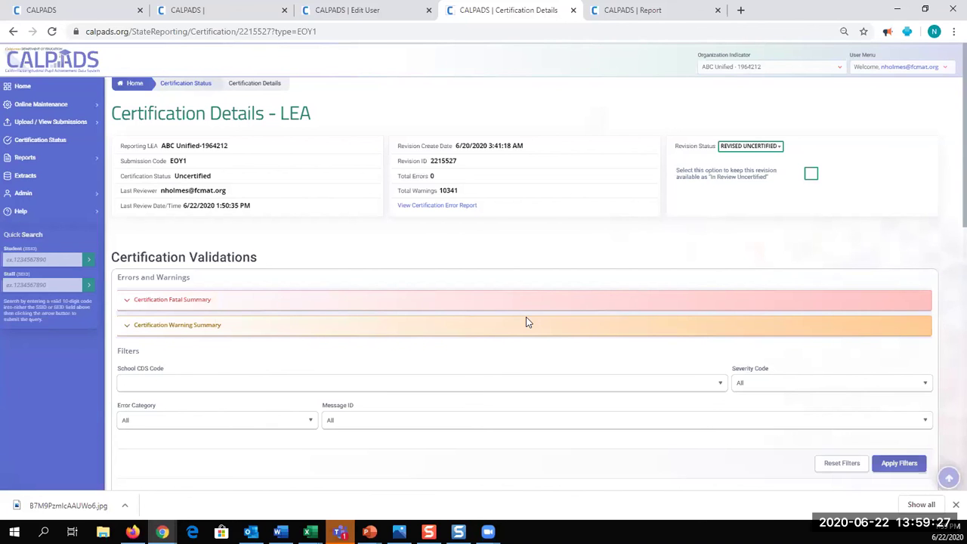
{"action": "scroll", "coordinate": [339, 357], "scroll_direction": "down", "scroll_amount": 3}
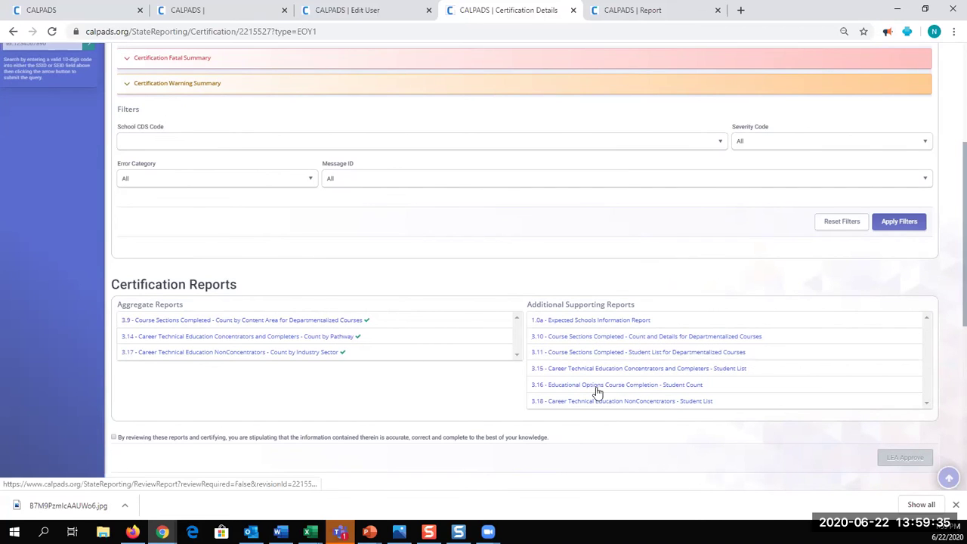
{"action": "scroll", "coordinate": [425, 380], "scroll_direction": "down", "scroll_amount": 1}
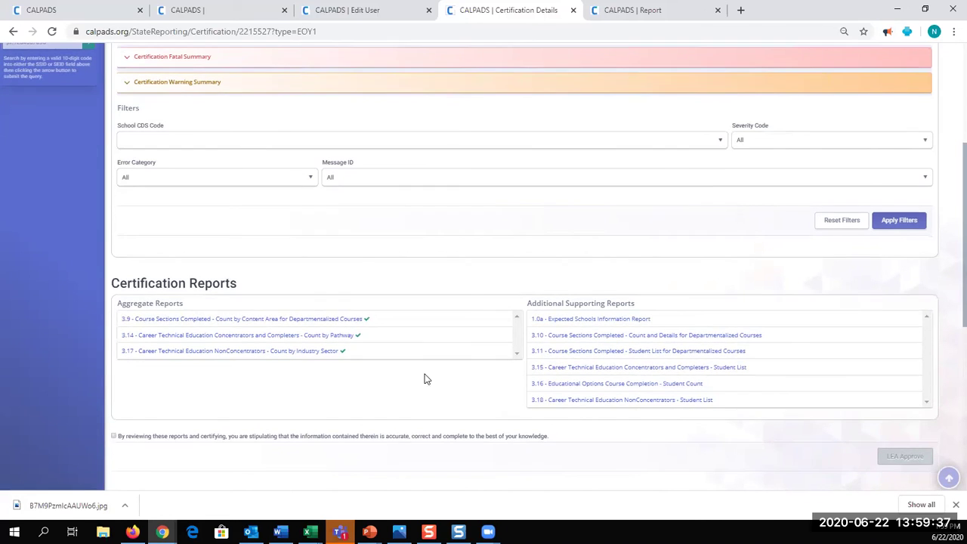
{"action": "scroll", "coordinate": [339, 371], "scroll_direction": "down", "scroll_amount": 2}
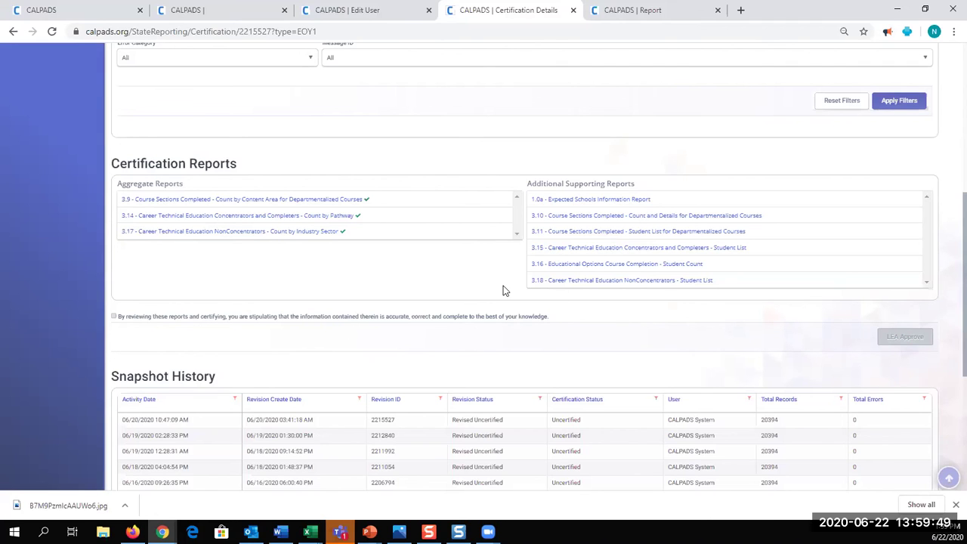
{"action": "scroll", "coordinate": [515, 338], "scroll_direction": "up", "scroll_amount": 3}
{"action": "scroll", "coordinate": [514, 336], "scroll_direction": "up", "scroll_amount": 2}
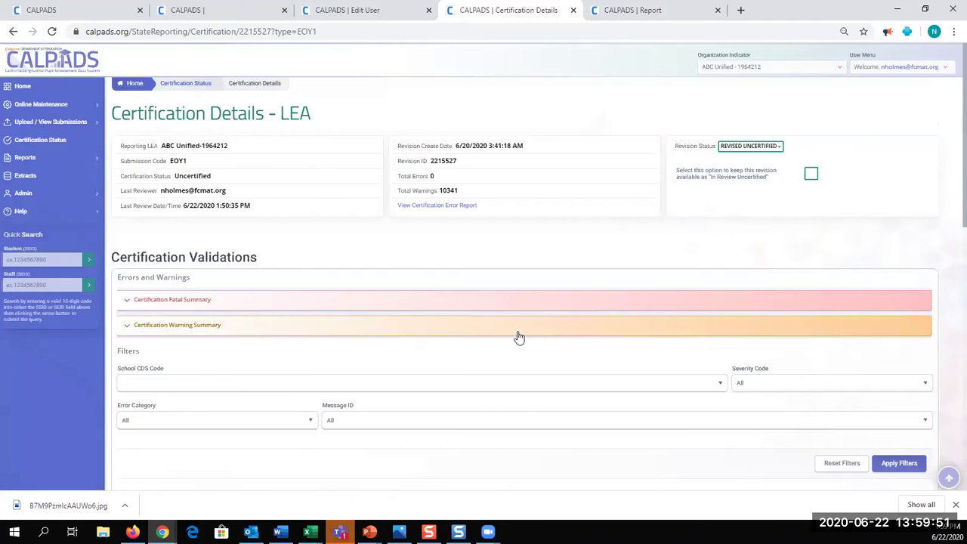